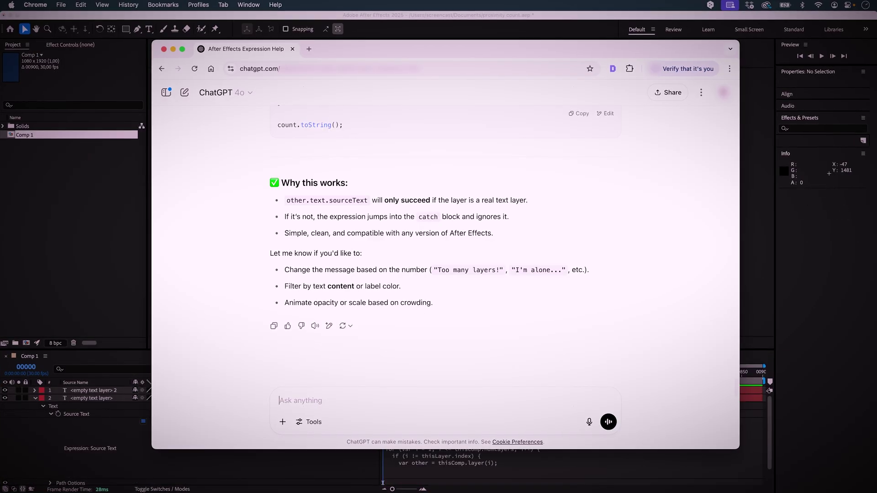
{"action": "type", "text": "now I want to scale my layer "}
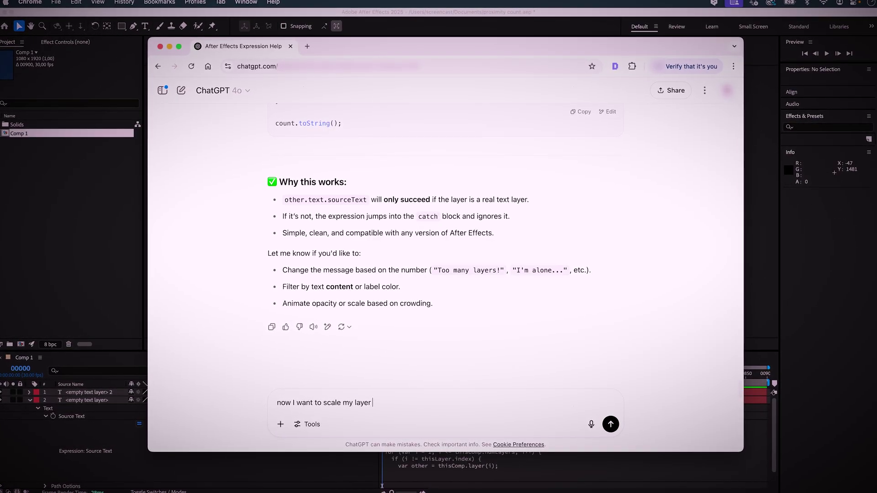
{"action": "type", "text": "depending on the number of telayers a"}
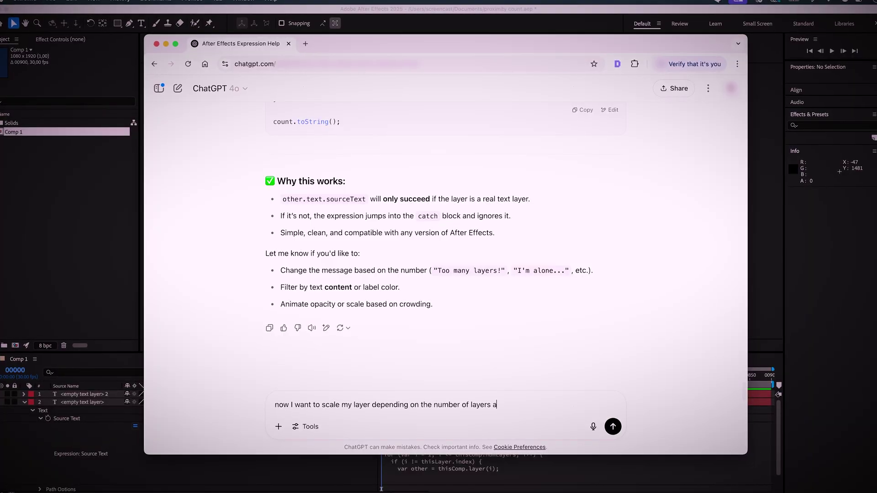
{"action": "type", "text": "round"}
- Draft the scaling request on separate lines: 0 layers: 25% and 9 layers: 150%
{"action": "key", "text": "alt+BackSpace"}
{"action": "key", "text": "alt+BackSpace"}
{"action": "type", "text": "text layers:"}
{"action": "key", "text": "shift+Return"}
{"action": "type", "text": "0 layers: 2"}
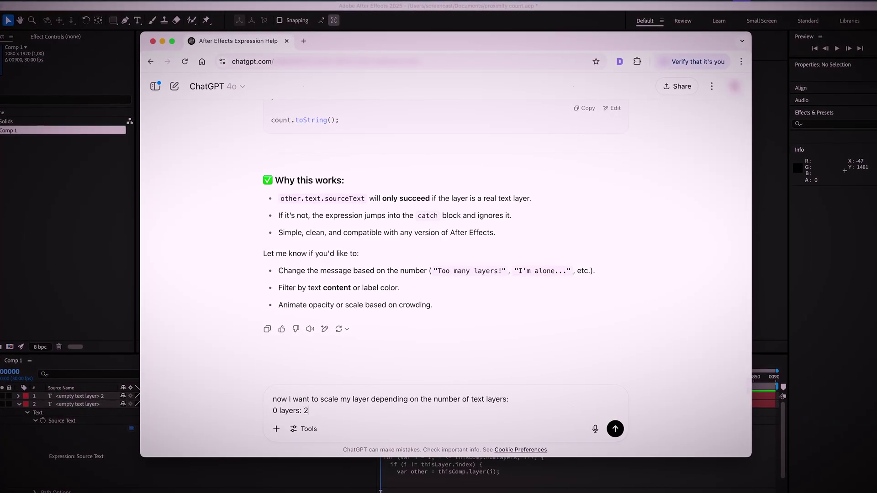
{"action": "type", "text": "5%"}
{"action": "key", "text": "shift+Return"}
{"action": "type", "text": "9 layers: 15"}
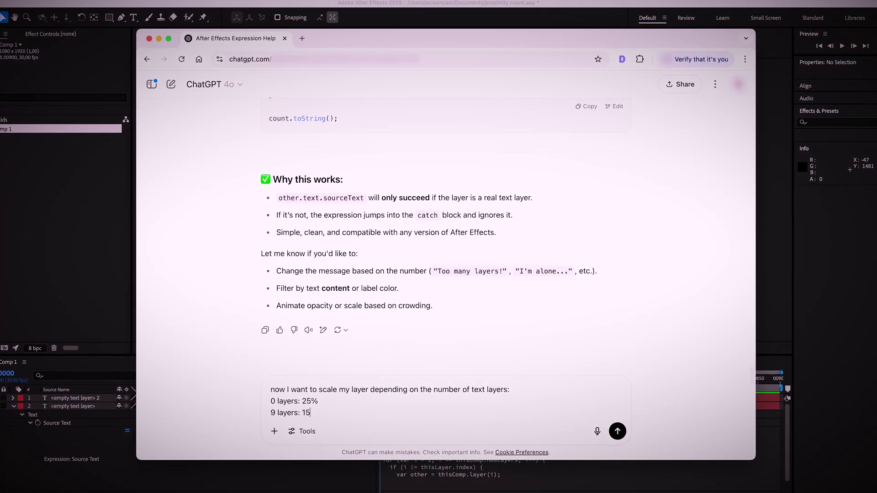
{"action": "type", "text": "0%"}
{"action": "key", "text": "shift+Return"}
{"action": "type", "text": "I want also the ma"}
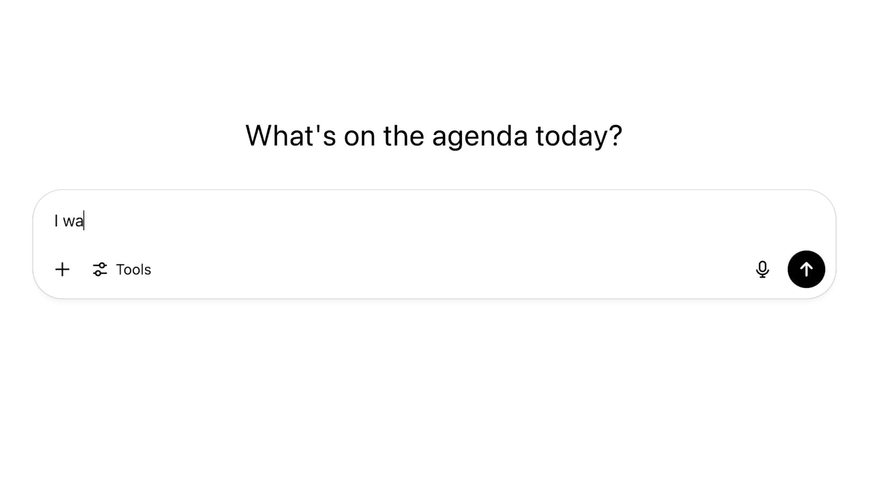
{"action": "type", "text": "nt an expression for Adobe After Effects"}
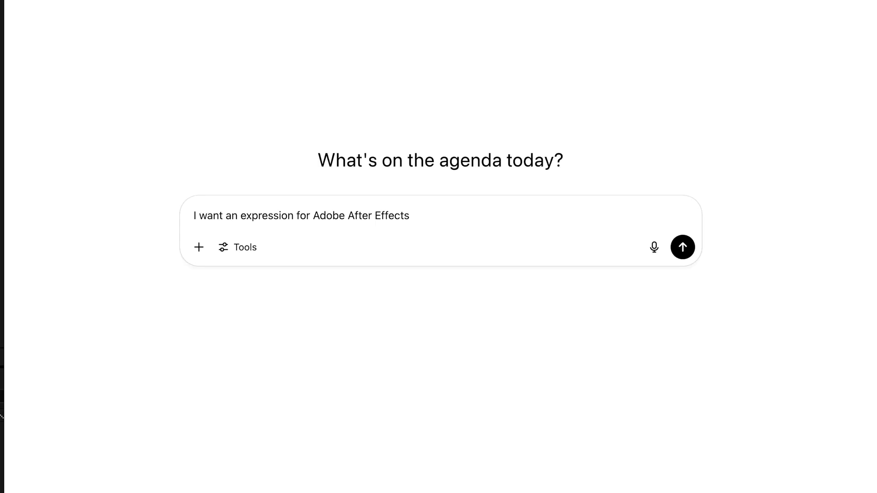
- Send 'I want an expression for Adobe After Effects' and the 300-pixel layer-counting description
{"action": "key", "text": "Return"}
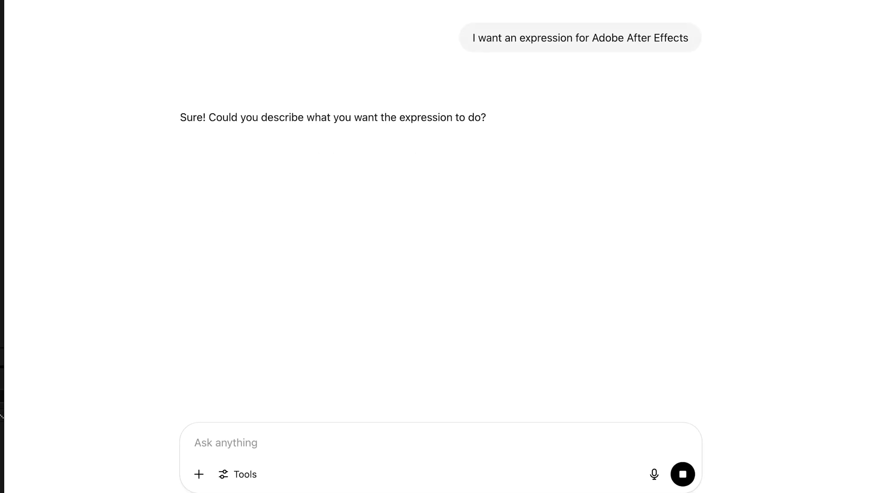
{"action": "type", "text": "I want to put an expression on a text layer that counts the number of"}
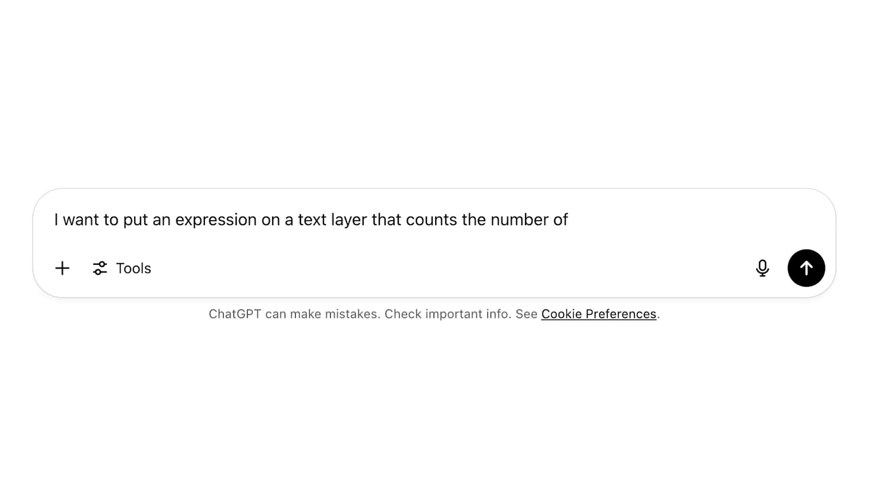
{"action": "type", "text": "eter "}
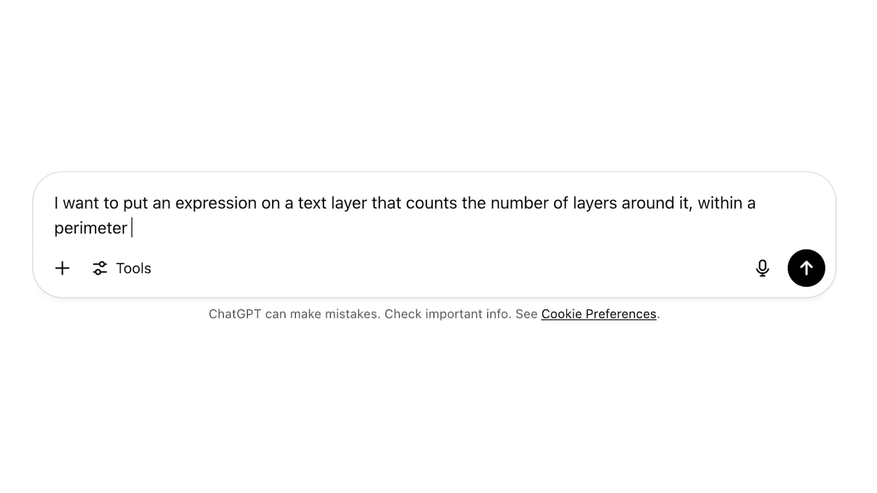
{"action": "type", "text": "."}
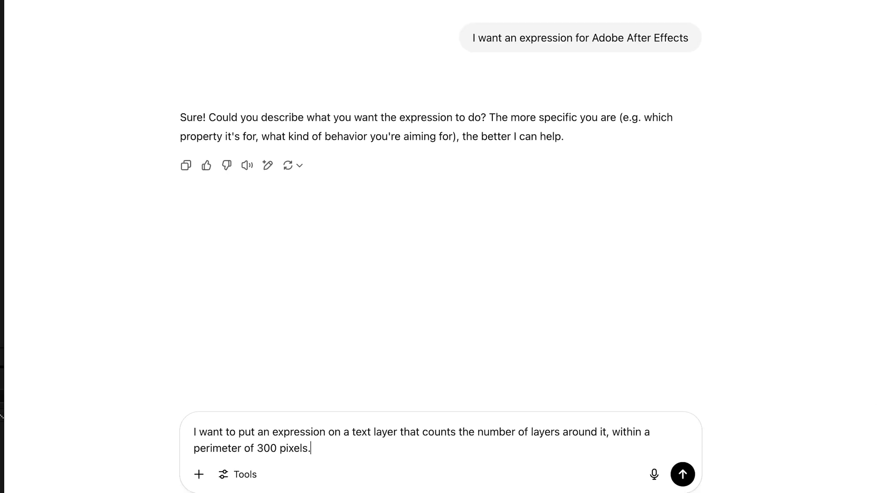
{"action": "key", "text": "Return"}
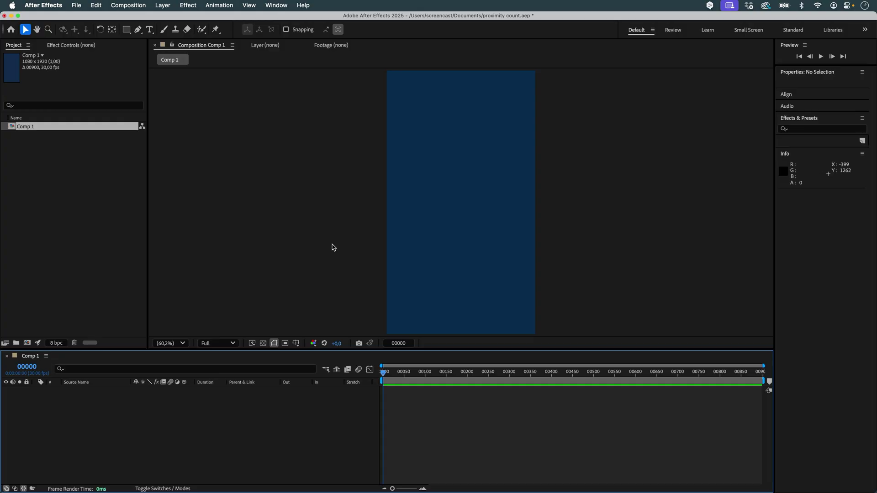
- Create a text layer with the pasted nearby-layer-count Source Text expression, then duplicate it
{"action": "right_click", "coordinate": [333, 247]}
{"action": "left_click", "coordinate": [455, 265]}
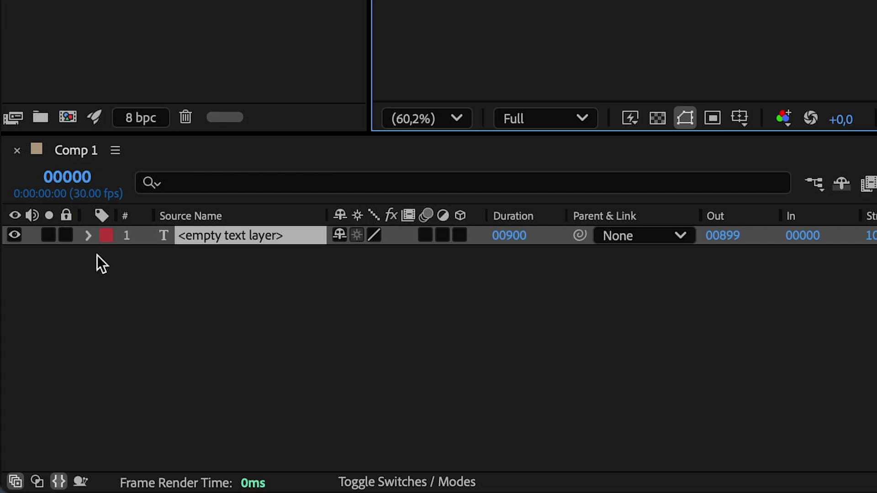
{"action": "left_click", "coordinate": [89, 235]}
{"action": "left_click", "coordinate": [110, 255]}
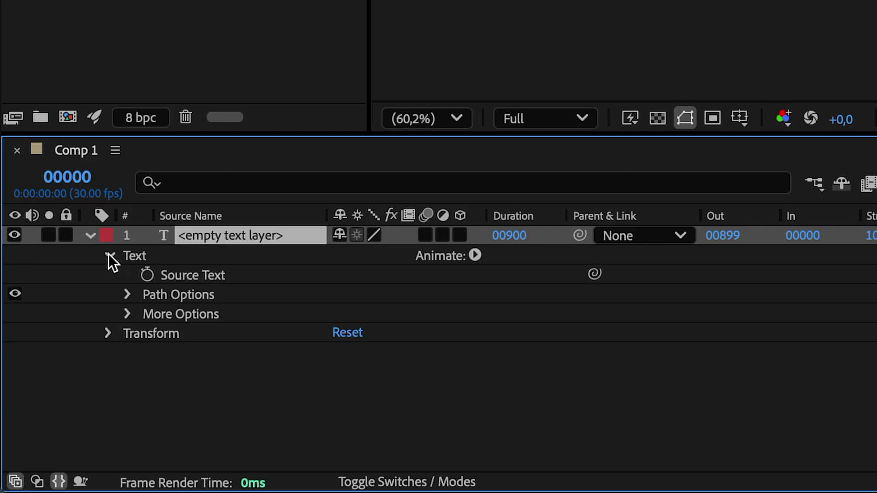
{"action": "left_click", "coordinate": [145, 274], "text": "alt"}
{"action": "key", "text": "ctrl+v"}
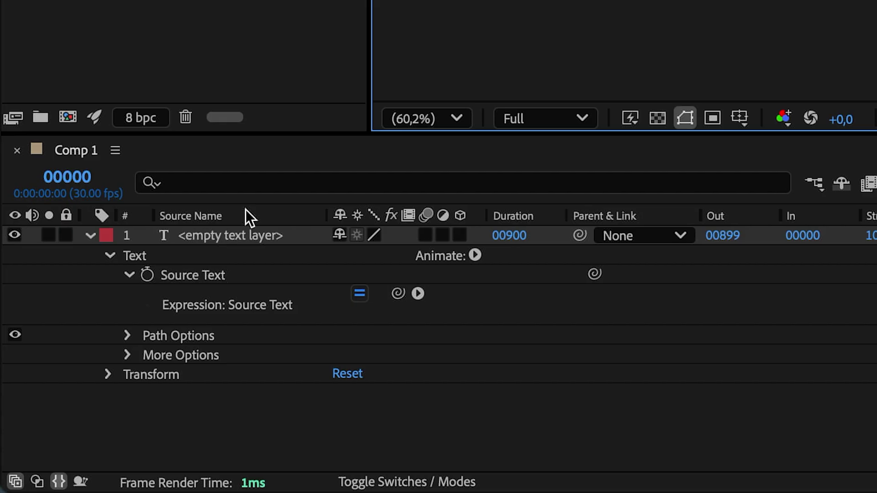
{"action": "left_click", "coordinate": [247, 235]}
{"action": "key", "text": "ctrl+d"}
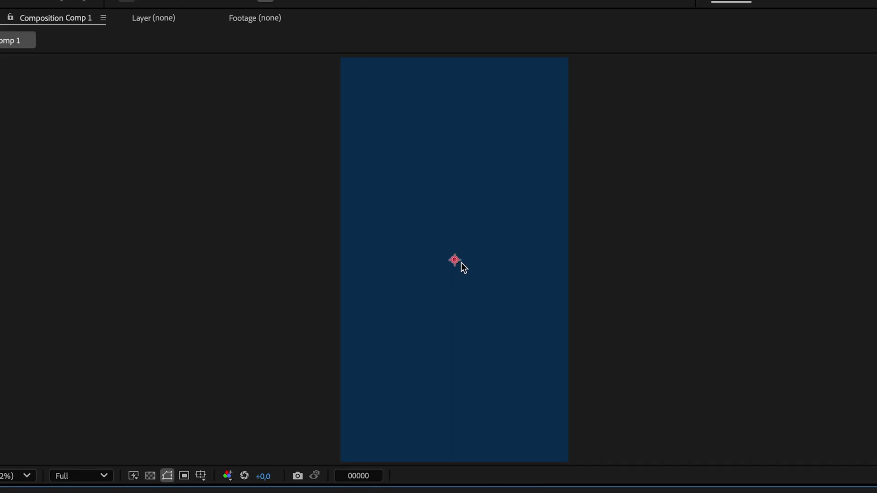
{"action": "type", "text": "duplicate this layer, it"}
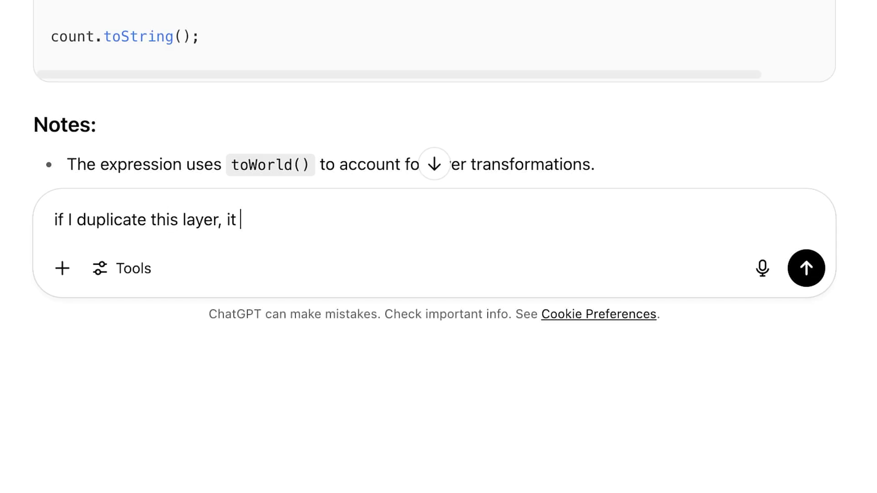
- Send the question about how duplicating the text layer affects the nearby count
{"action": "key", "text": "Return"}
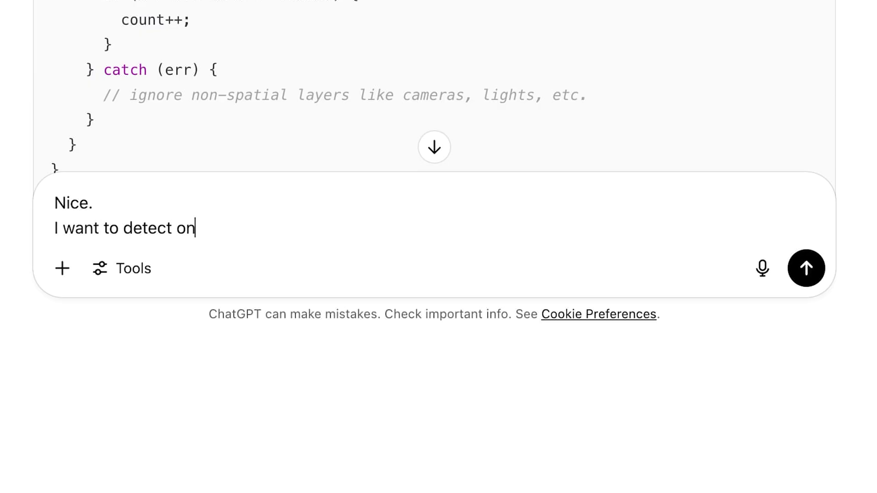
{"action": "type", "text": "p."}
- Request a text-layers-only expression and paste it into the Source Text expression
{"action": "key", "text": "Return"}
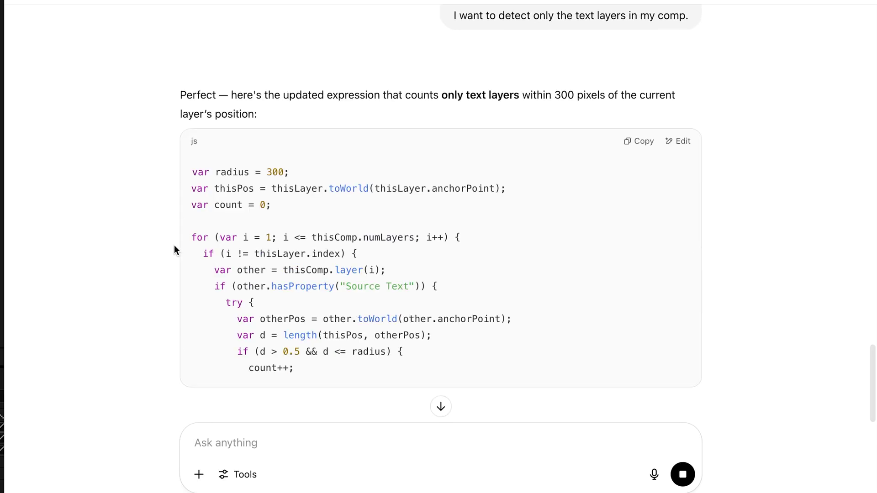
{"action": "scroll", "coordinate": [136, 261], "scroll_direction": "down", "scroll_amount": 1}
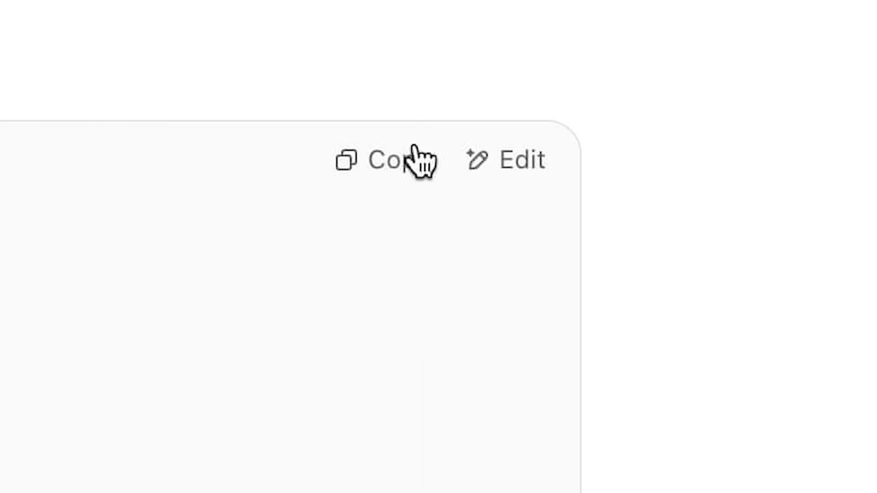
{"action": "left_click", "coordinate": [643, 115]}
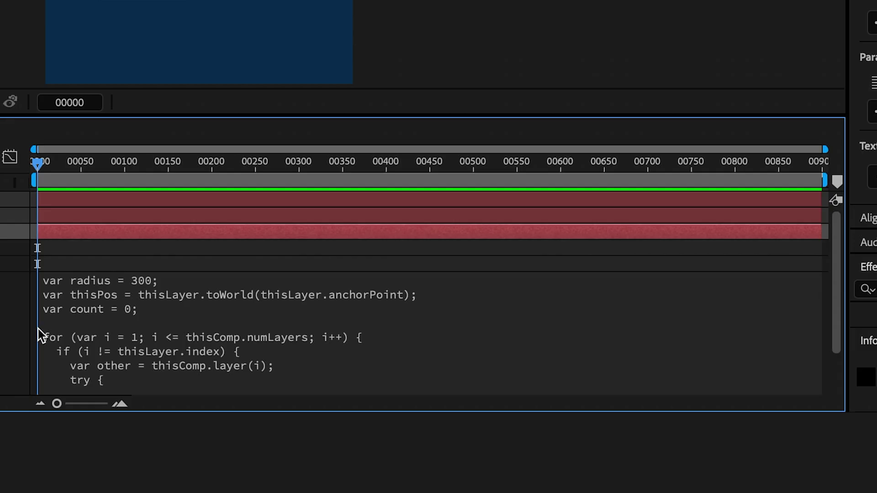
{"action": "left_click", "coordinate": [186, 351]}
{"action": "scroll", "coordinate": [186, 353], "scroll_direction": "down", "scroll_amount": 5}
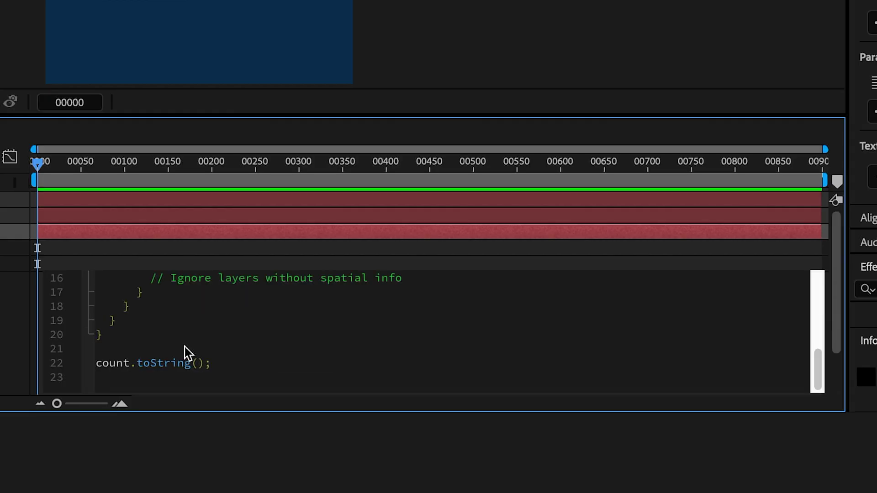
{"action": "key", "text": "ctrl+v"}
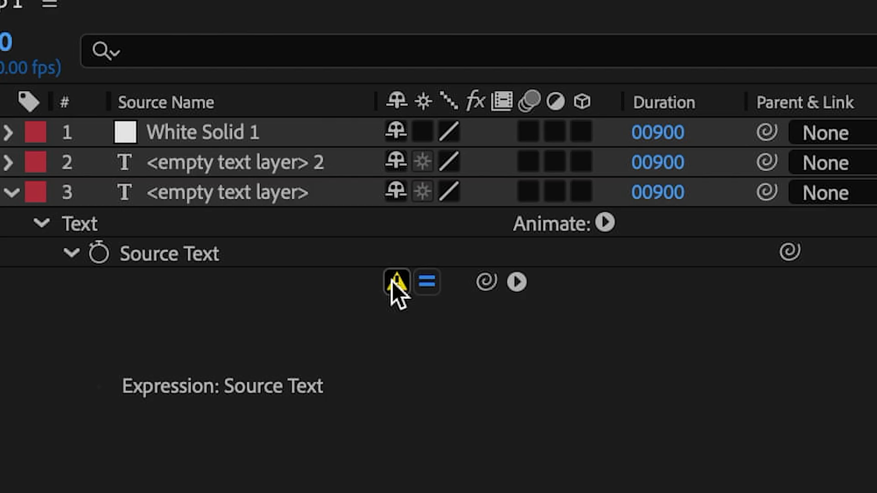
- Open the expression error message and send its screenshot to ChatGPT
{"action": "left_click", "coordinate": [396, 282]}
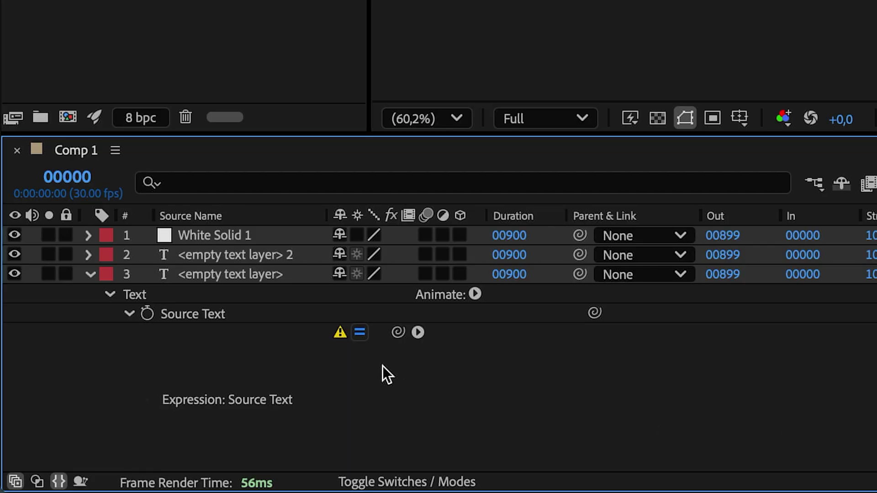
{"action": "left_click", "coordinate": [340, 334]}
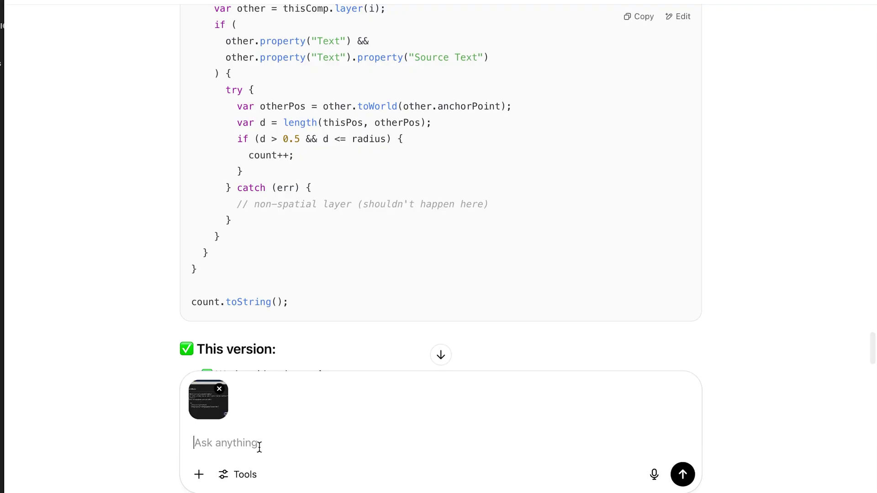
{"action": "key", "text": "Return"}
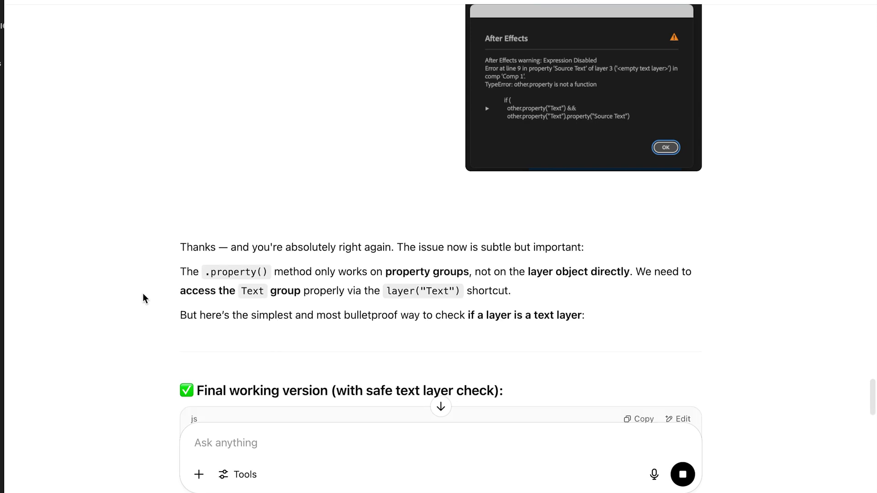
{"action": "scroll", "coordinate": [142, 298], "scroll_direction": "down", "scroll_amount": 3}
{"action": "scroll", "coordinate": [143, 298], "scroll_direction": "down", "scroll_amount": 5}
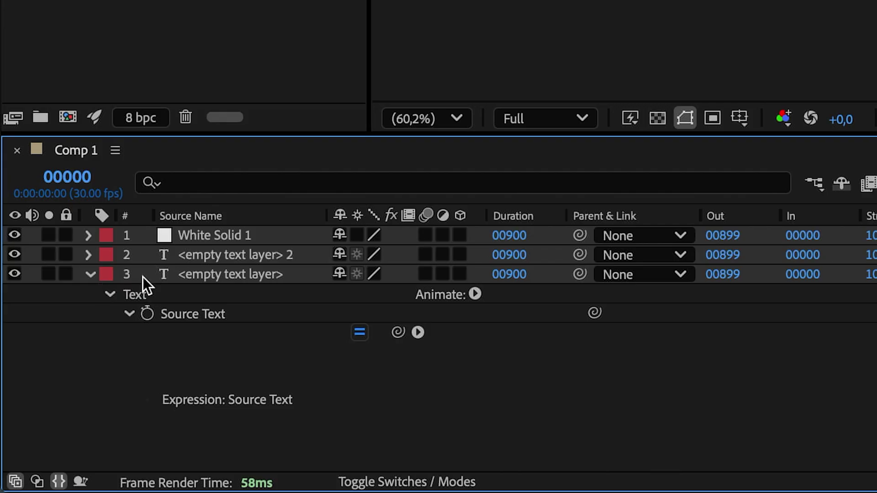
- Select layer 3's Source Text, nudge the white square, and drag one 0 layer onto the other
{"action": "left_click", "coordinate": [203, 316]}
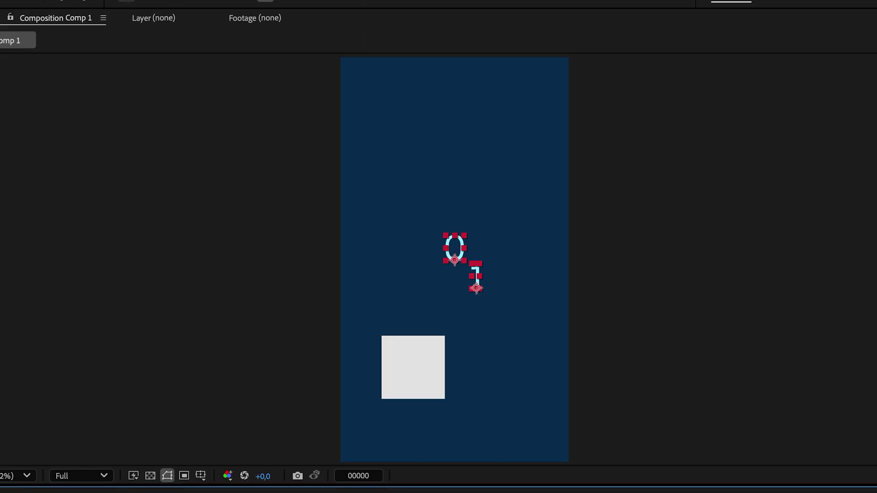
{"action": "left_click", "coordinate": [402, 388]}
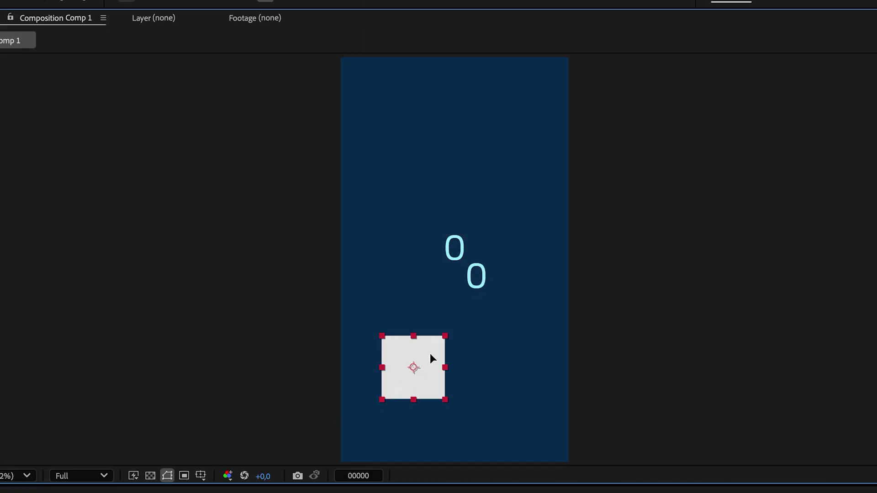
{"action": "left_click_drag", "start_coordinate": [431, 359], "coordinate": [435, 355]}
{"action": "left_click_drag", "start_coordinate": [477, 278], "coordinate": [477, 340]}
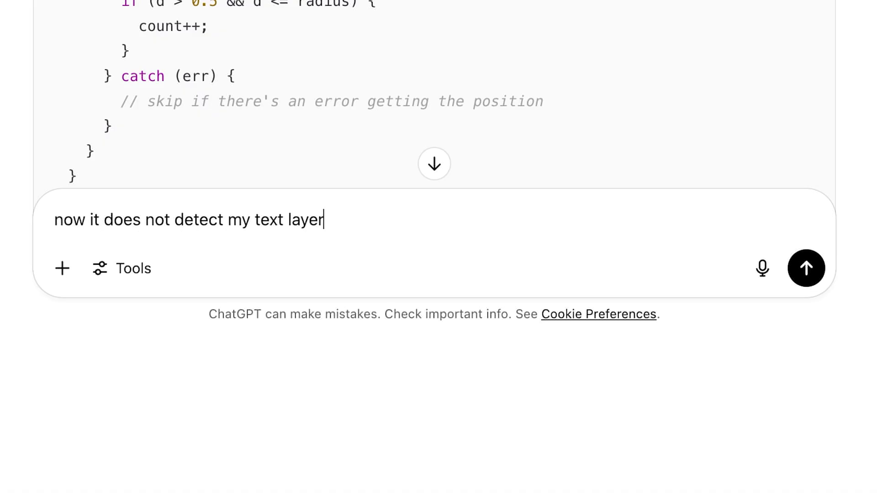
{"action": "type", "text": "s"}
- Send the undetected-text-layers follow-up and copy the revised Source Text-checking expression
{"action": "key", "text": "Return"}
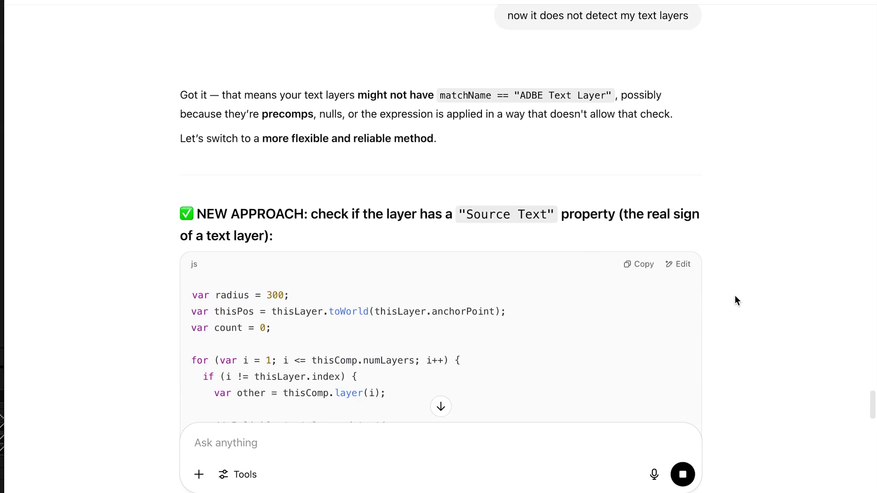
{"action": "scroll", "coordinate": [735, 300], "scroll_direction": "down", "scroll_amount": 2}
{"action": "scroll", "coordinate": [734, 300], "scroll_direction": "down", "scroll_amount": 1}
{"action": "scroll", "coordinate": [734, 300], "scroll_direction": "down", "scroll_amount": 1}
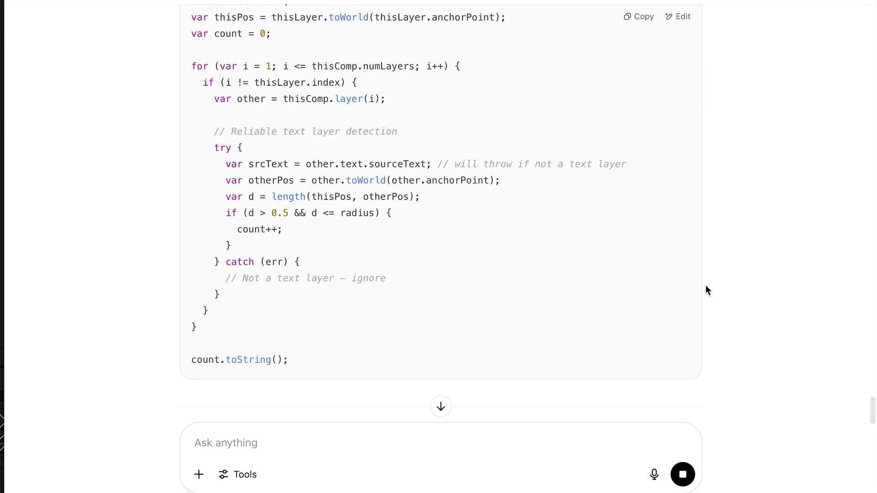
{"action": "scroll", "coordinate": [707, 289], "scroll_direction": "up", "scroll_amount": 1}
{"action": "left_click", "coordinate": [648, 23]}
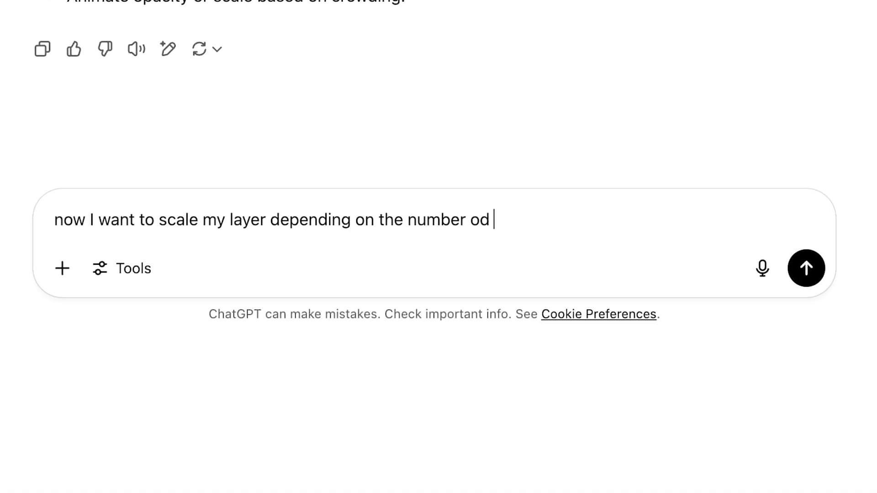
{"action": "type", "text": ":"}
- Send the Scale request mapping 0 layers to 25% and 9 layers to 150%
{"action": "key", "text": "shift+Return"}
{"action": "type", "text": "0 layers:"}
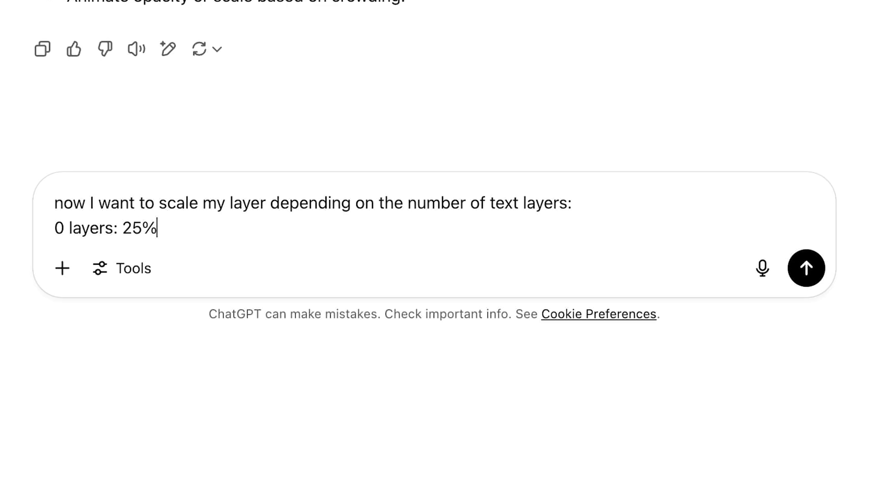
{"action": "key", "text": "shift+Return"}
{"action": "type", "text": "9 layers: 150%"}
{"action": "key", "text": "shift+Return"}
{"action": "type", "text": "I want also the maximum value displayed to be 9"}
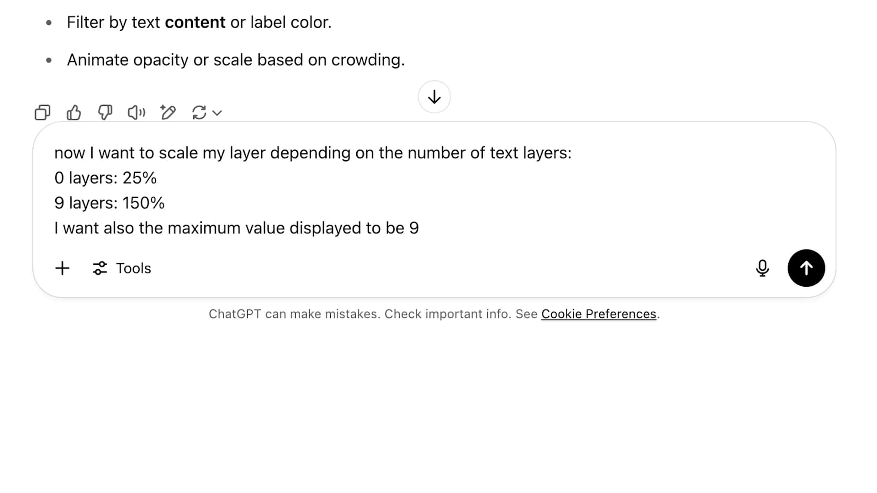
{"action": "key", "text": "Return"}
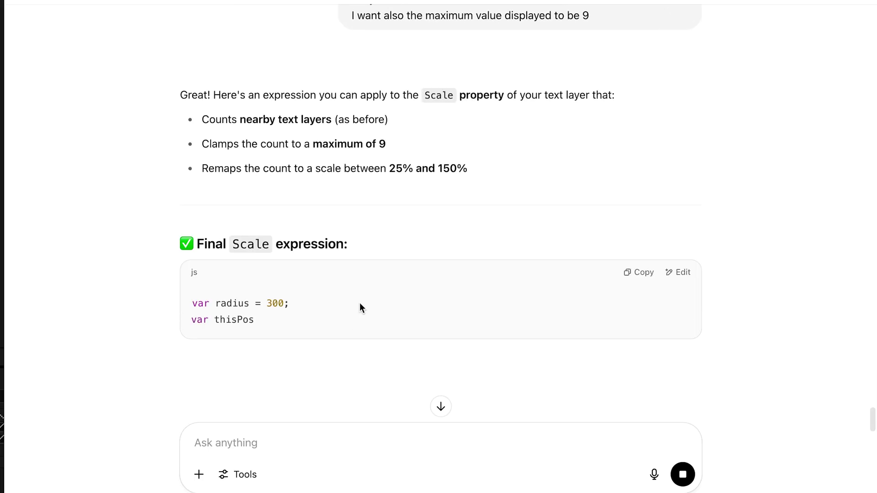
{"action": "scroll", "coordinate": [126, 280], "scroll_direction": "down", "scroll_amount": 2}
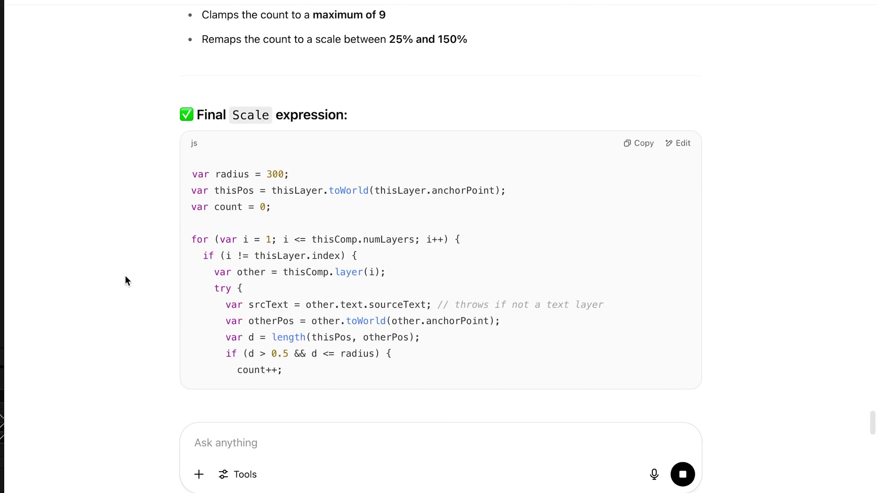
{"action": "scroll", "coordinate": [125, 280], "scroll_direction": "down", "scroll_amount": 2}
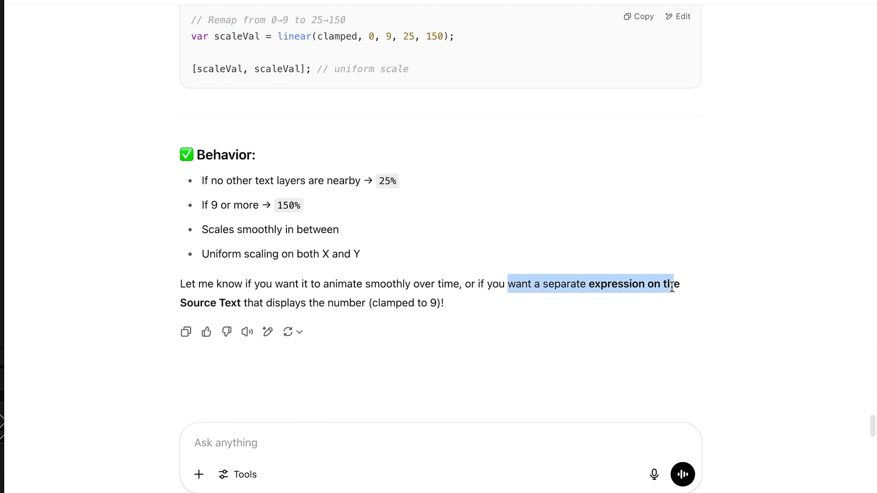
- Resend ChatGPT's offer sentence to request the clamped Source Text version, then copy the Scale code
{"action": "left_click_drag", "start_coordinate": [508, 284], "coordinate": [450, 303]}
{"action": "key", "text": "ctrl+c"}
{"action": "left_click", "coordinate": [318, 446]}
{"action": "key", "text": "ctrl+v"}
{"action": "key", "text": "Return"}
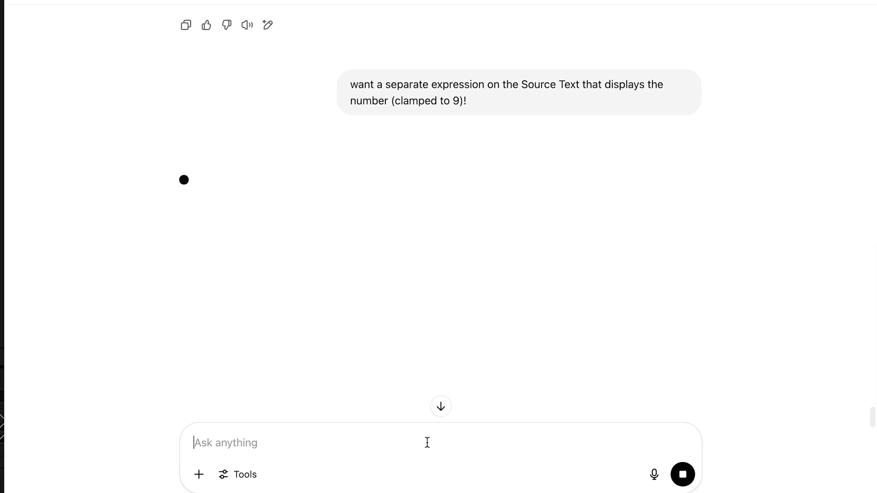
{"action": "scroll", "coordinate": [430, 287], "scroll_direction": "up", "scroll_amount": 5}
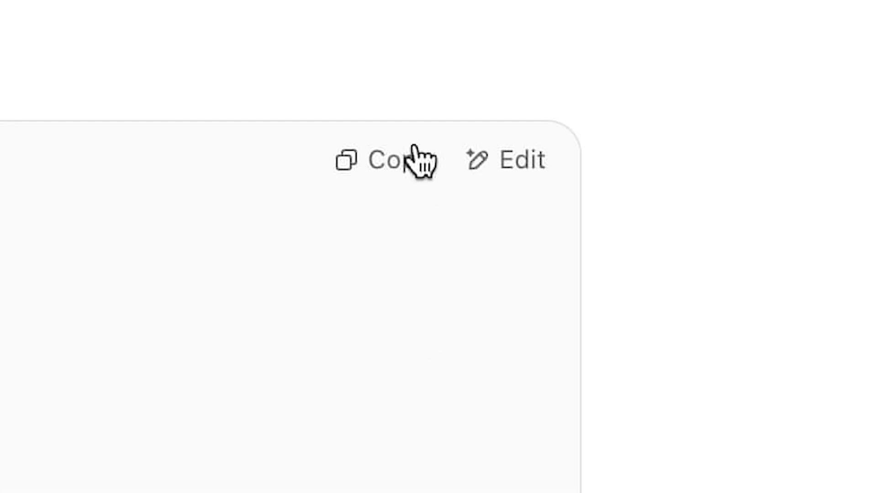
{"action": "left_click", "coordinate": [411, 159]}
- Add the proximity-based expression to layer 2's Scale and duplicate the layer
{"action": "key", "text": "s"}
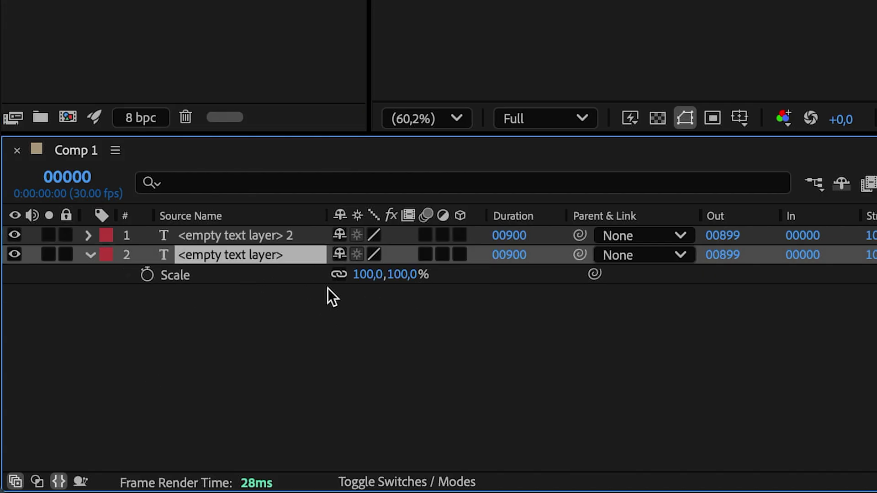
{"action": "left_click", "coordinate": [147, 274], "text": "alt"}
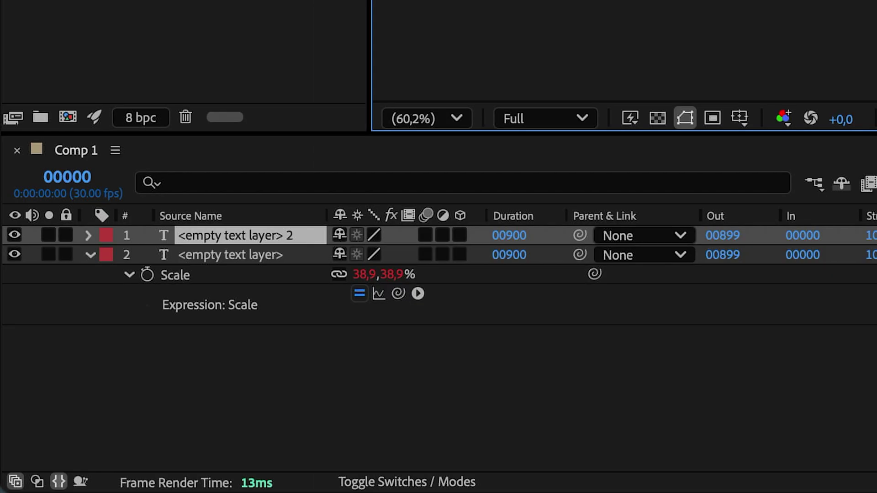
{"action": "key", "text": "ctrl+d"}
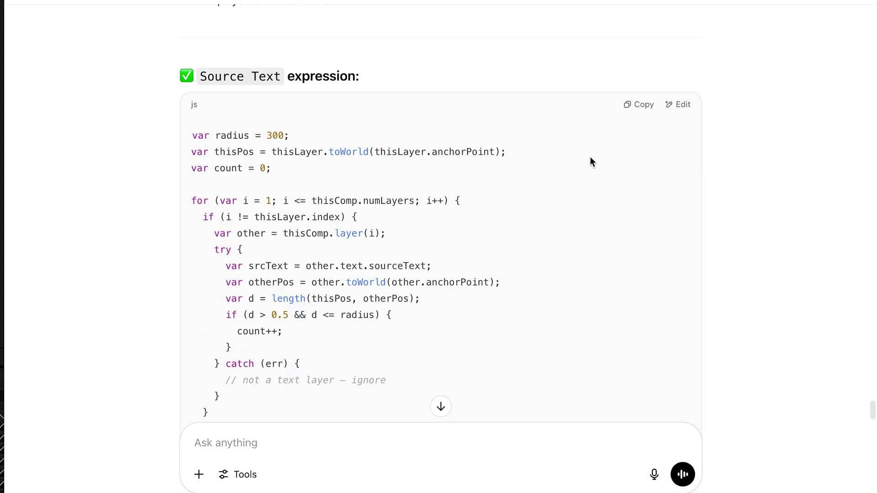
- Replace the Source Text expression with ChatGPT's new counting code
{"action": "left_click", "coordinate": [642, 104]}
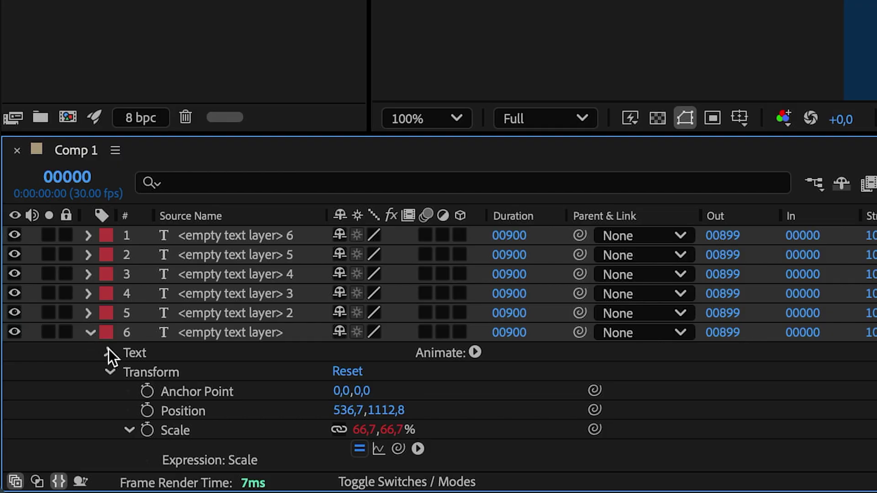
{"action": "left_click", "coordinate": [108, 352]}
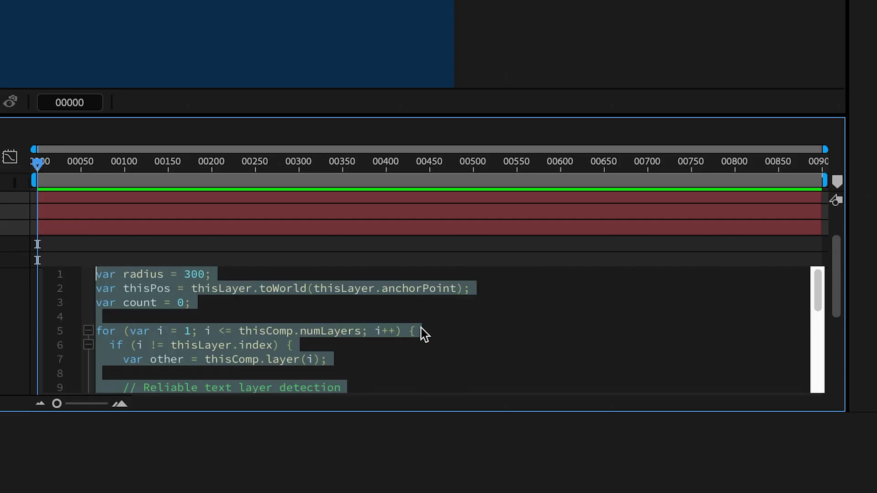
{"action": "key", "text": "ctrl+v"}
{"action": "key", "text": "KP_Enter"}
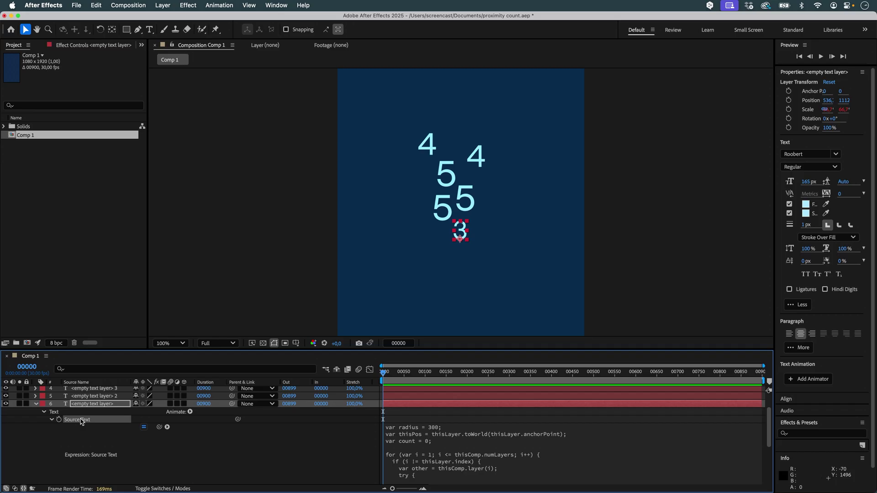
- Select all the numbered text layers and duplicate them
{"action": "key", "text": "ctrl+a"}
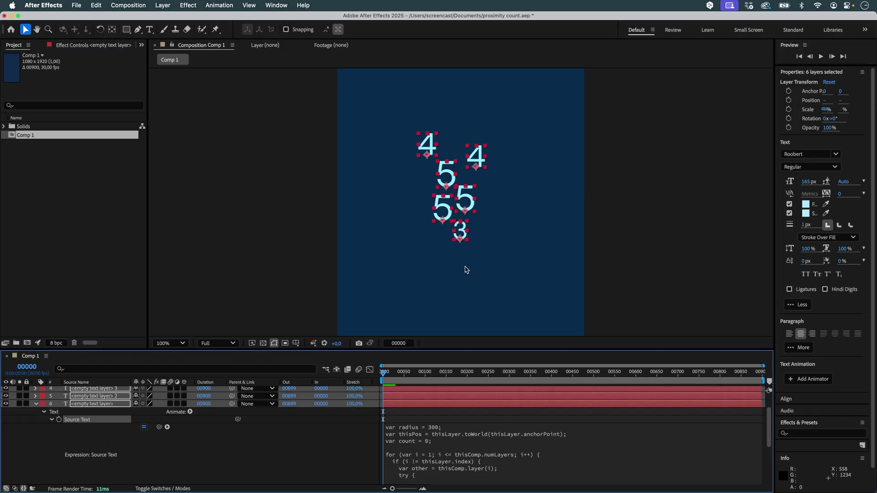
{"action": "left_click", "coordinate": [465, 269]}
{"action": "key", "text": "ctrl+a"}
{"action": "key", "text": "ctrl+d"}
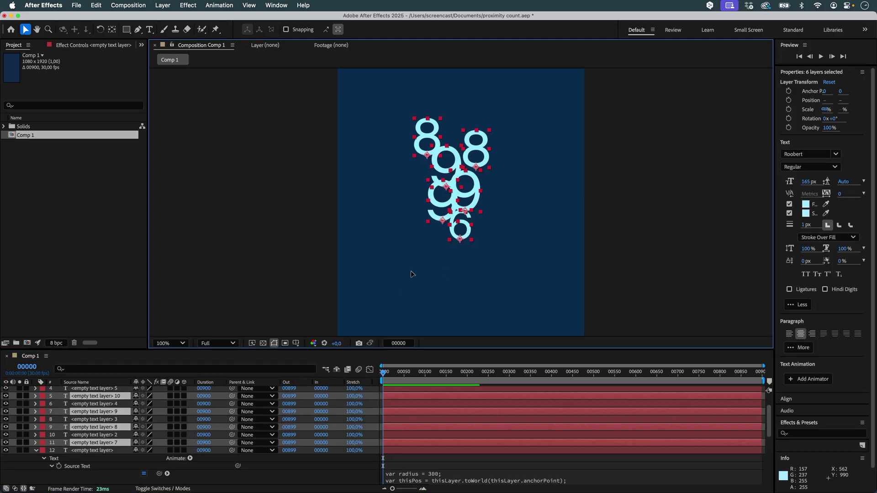
- Duplicate the lower group of numbers, move the copies right, and reveal the Source Text expressions
{"action": "left_click", "coordinate": [550, 276]}
{"action": "left_click_drag", "start_coordinate": [431, 314], "coordinate": [359, 203]}
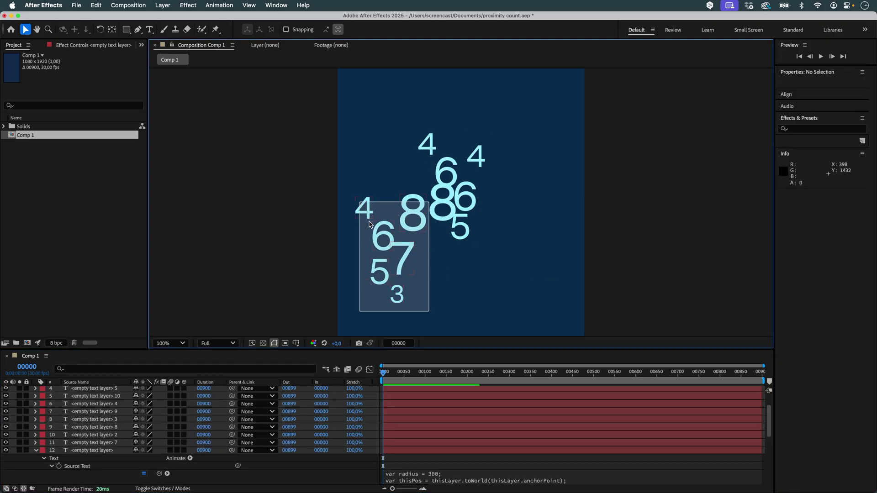
{"action": "key", "text": "ctrl+d"}
{"action": "left_click_drag", "start_coordinate": [422, 243], "coordinate": [512, 250]}
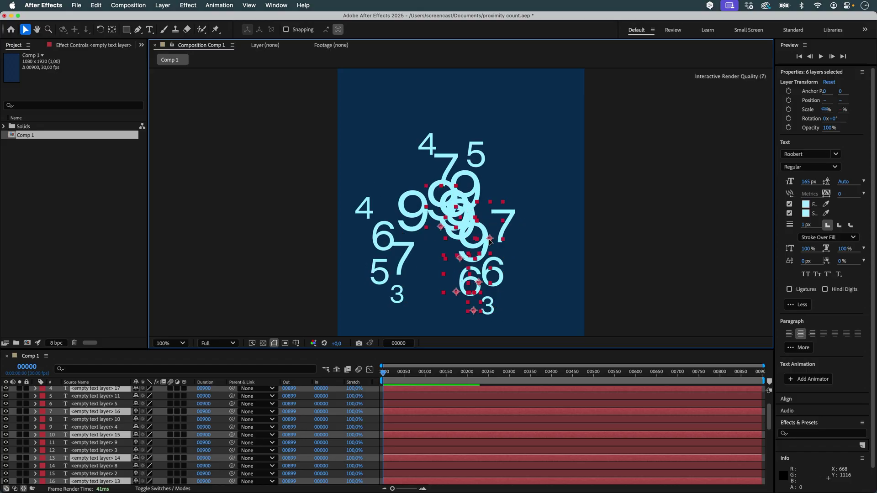
{"action": "left_click", "coordinate": [548, 209]}
{"action": "scroll", "coordinate": [122, 407], "scroll_direction": "down", "scroll_amount": 5}
{"action": "scroll", "coordinate": [102, 405], "scroll_direction": "up", "scroll_amount": 5}
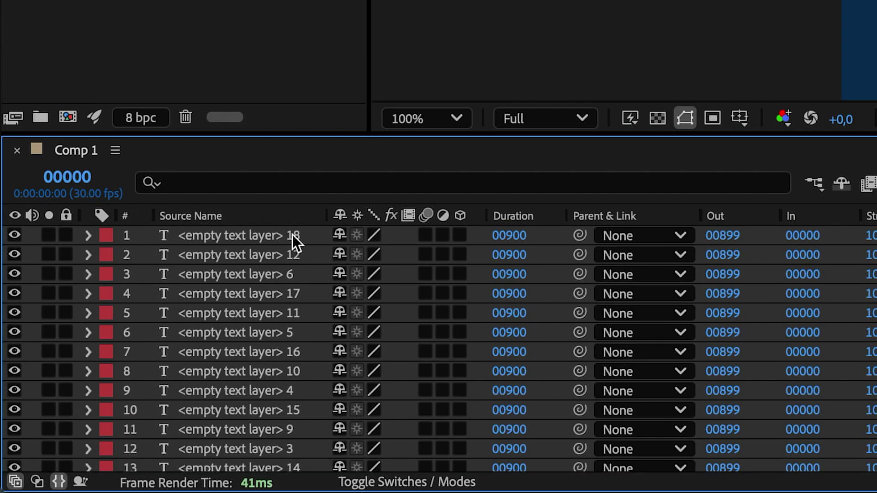
{"action": "key", "text": "ctrl+a"}
{"action": "key", "text": "e"}
{"action": "key", "text": "e"}
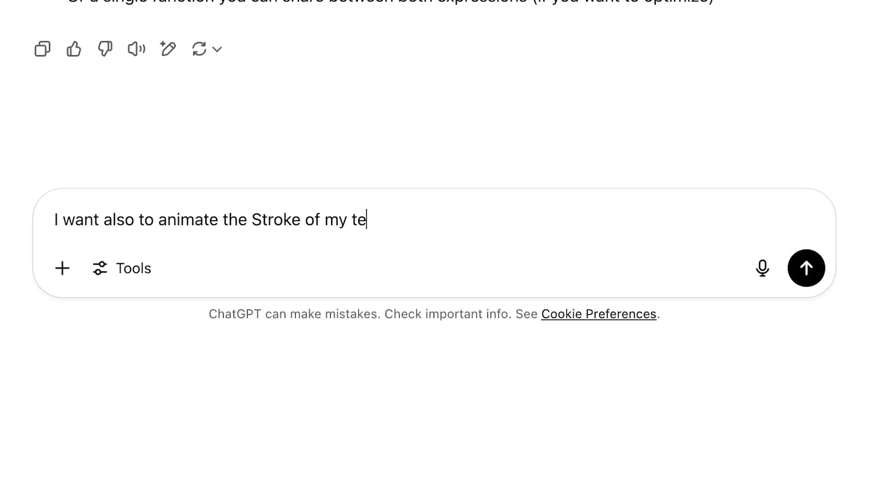
{"action": "type", "text": "xt layer."}
- Send ChatGPT a multi-line request: stroke width 0 with no nearby layers, 10 with nine
{"action": "key", "text": "shift+Return"}
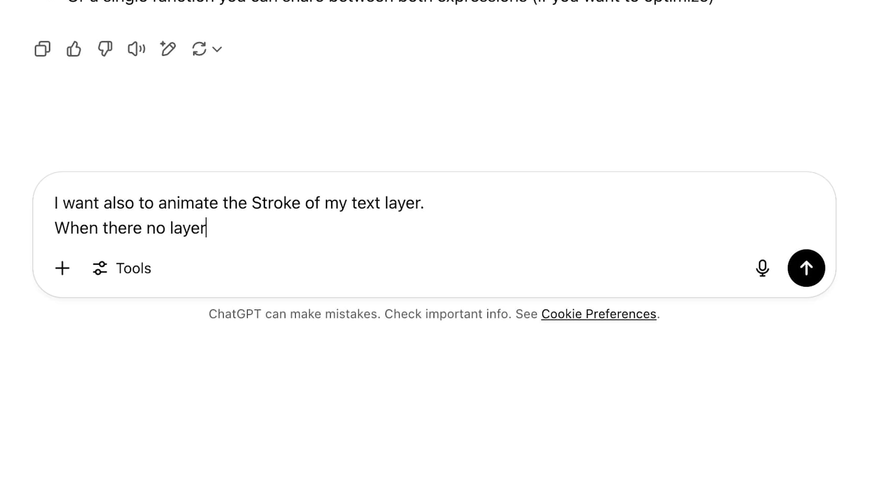
{"action": "type", "text": "is 0"}
{"action": "key", "text": "shift+Return"}
{"action": "type", "text": "Wh"}
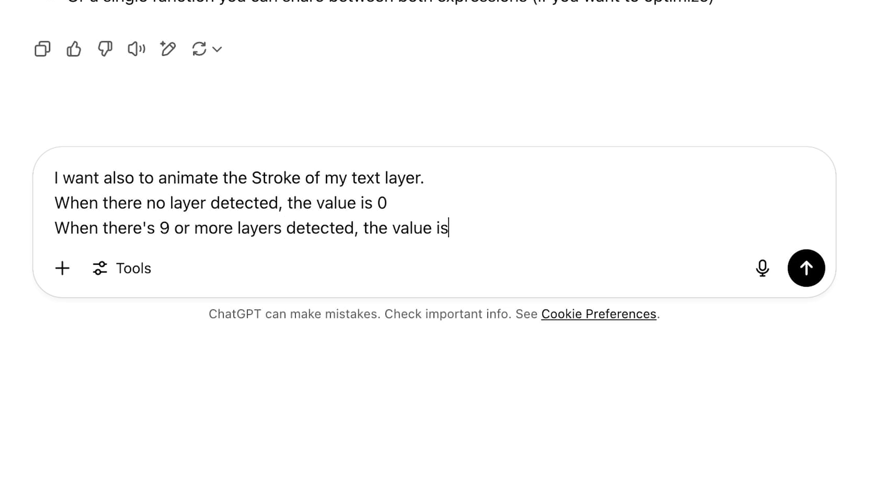
{"action": "type", "text": " 10"}
{"action": "key", "text": "Return"}
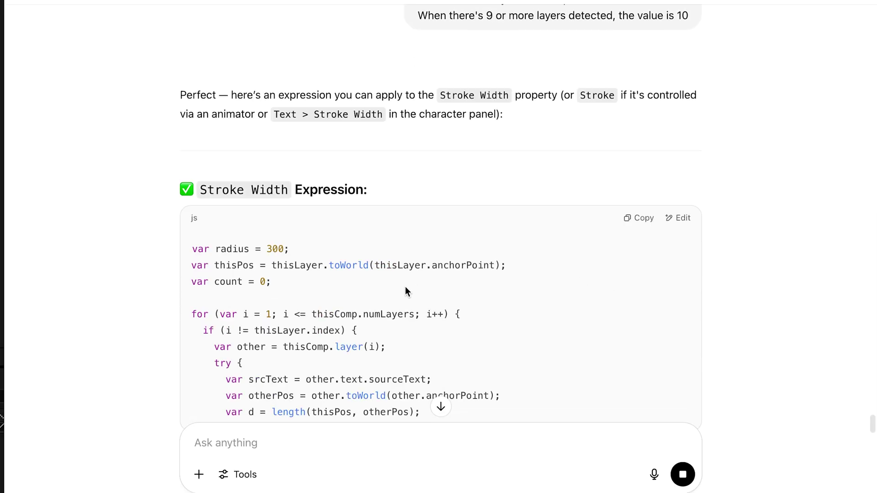
{"action": "scroll", "coordinate": [485, 291], "scroll_direction": "down", "scroll_amount": 1}
{"action": "scroll", "coordinate": [494, 293], "scroll_direction": "down", "scroll_amount": 3}
{"action": "scroll", "coordinate": [494, 293], "scroll_direction": "down", "scroll_amount": 2}
{"action": "scroll", "coordinate": [495, 294], "scroll_direction": "down", "scroll_amount": 3}
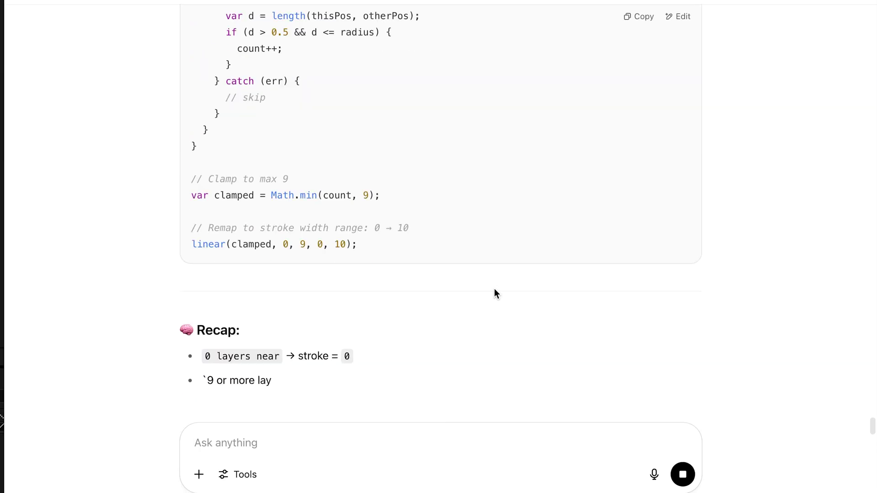
{"action": "scroll", "coordinate": [495, 288], "scroll_direction": "up", "scroll_amount": 1}
{"action": "scroll", "coordinate": [411, 298], "scroll_direction": "up", "scroll_amount": 3}
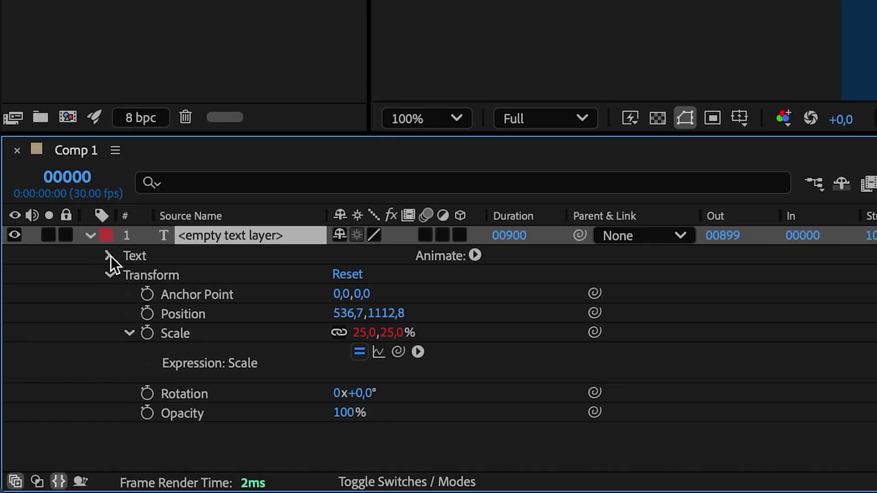
- Add a Stroke Width animator to the number layer and give it an expression
{"action": "left_click", "coordinate": [475, 256]}
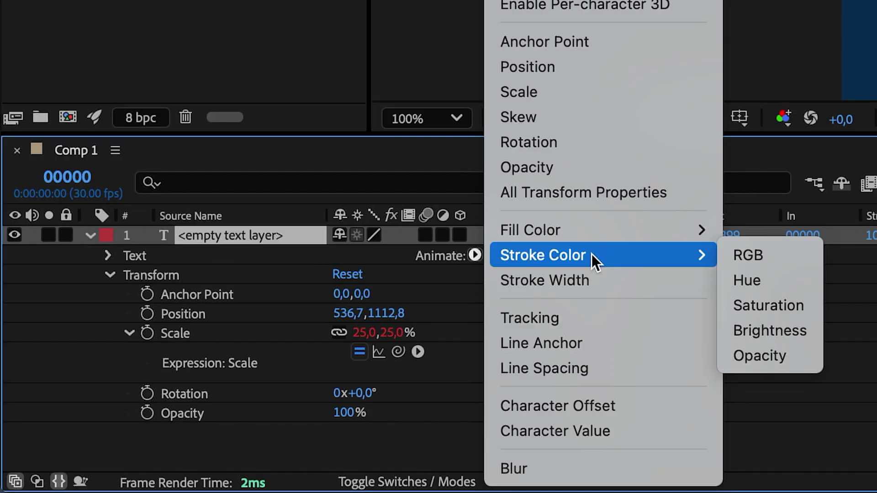
{"action": "left_click", "coordinate": [582, 279]}
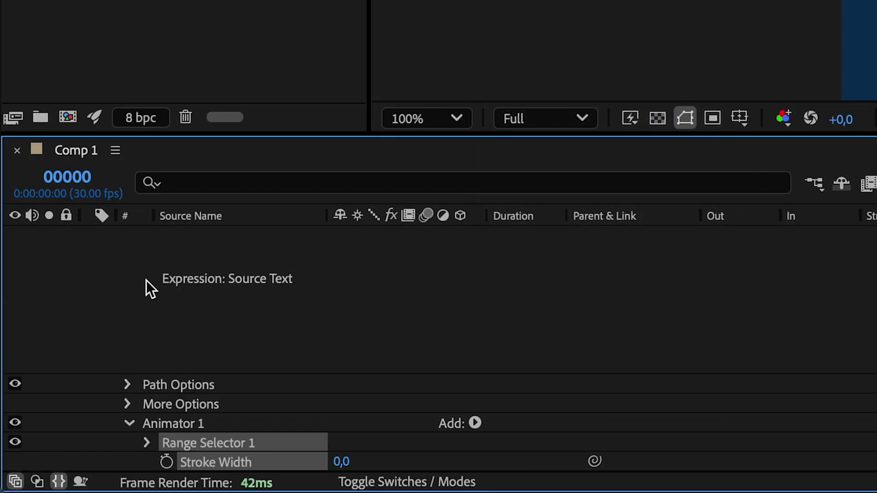
{"action": "scroll", "coordinate": [233, 351], "scroll_direction": "down", "scroll_amount": 1}
{"action": "left_click", "coordinate": [168, 419], "text": "alt"}
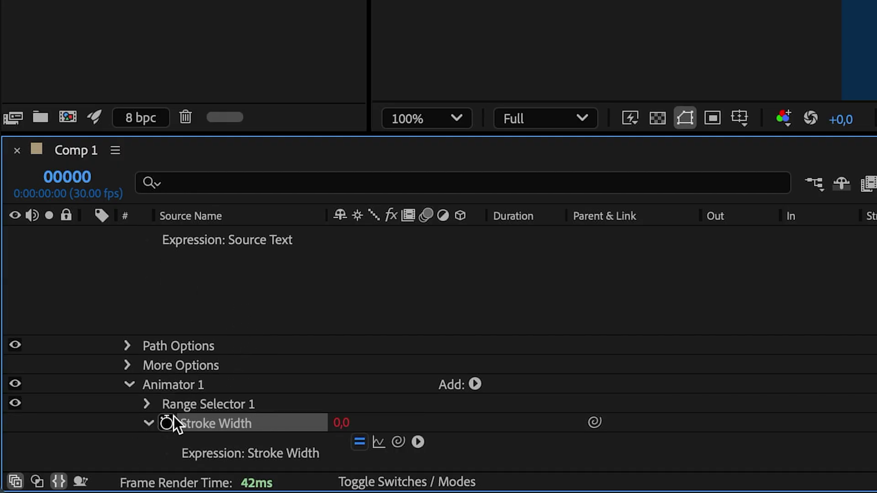
{"action": "left_click", "coordinate": [790, 347]}
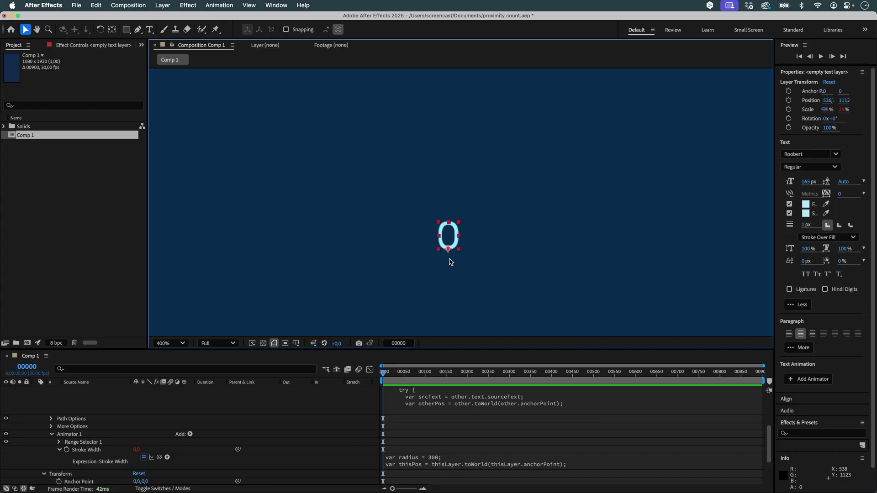
- Duplicate the number layer and drag the copies around to test the changing counts
{"action": "left_click_drag", "start_coordinate": [449, 252], "coordinate": [579, 255]}
{"action": "key", "text": "ctrl+d"}
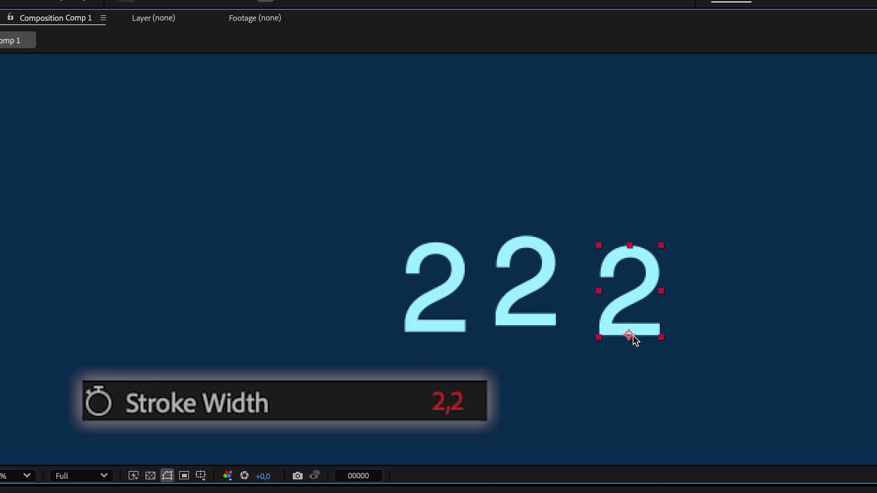
{"action": "key", "text": "ctrl+d"}
{"action": "mouse_move", "coordinate": [634, 339]}
{"action": "left_mouse_down"}
{"action": "mouse_move", "coordinate": [319, 372]}
{"action": "mouse_move", "coordinate": [270, 352]}
{"action": "mouse_move", "coordinate": [209, 269]}
{"action": "mouse_move", "coordinate": [184, 283]}
{"action": "mouse_move", "coordinate": [97, 405]}
{"action": "left_mouse_up"}
{"action": "key", "text": "ctrl+d"}
{"action": "key", "text": "ctrl+d"}
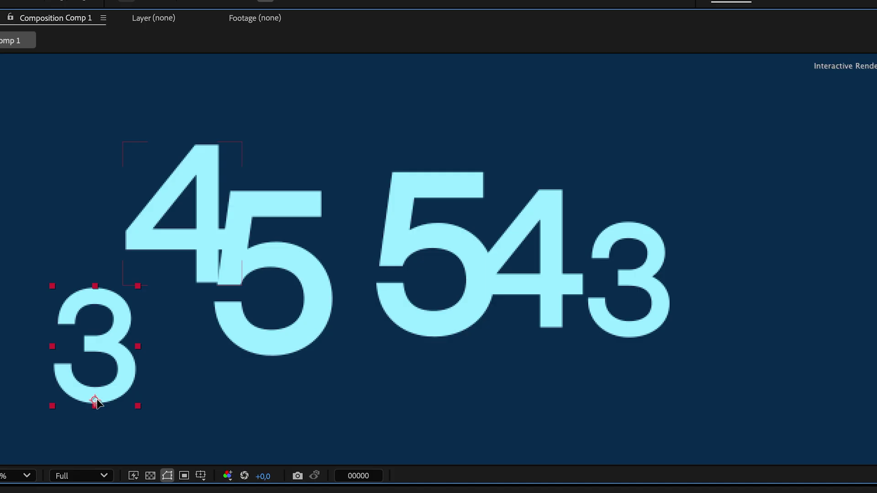
{"action": "key", "text": "shift+slash"}
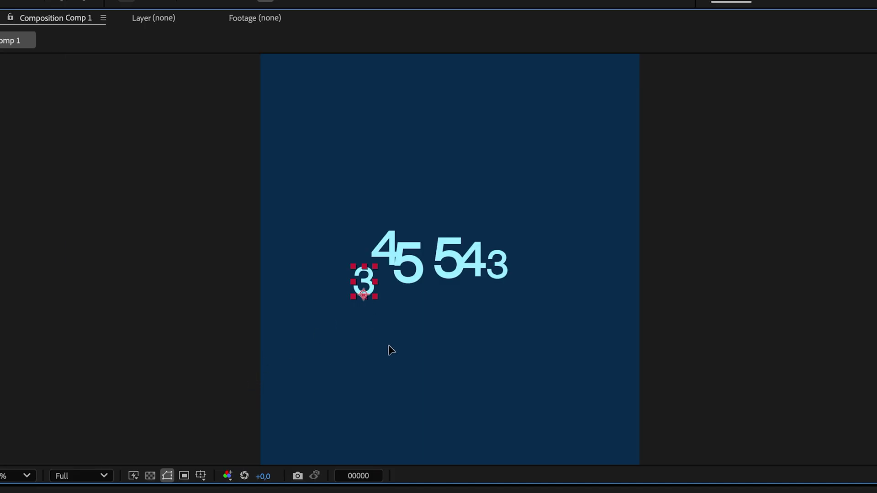
{"action": "mouse_move", "coordinate": [363, 281]}
{"action": "left_mouse_down"}
{"action": "mouse_move", "coordinate": [507, 371]}
{"action": "mouse_move", "coordinate": [466, 297]}
{"action": "mouse_move", "coordinate": [442, 197]}
{"action": "mouse_move", "coordinate": [419, 168]}
{"action": "mouse_move", "coordinate": [347, 179]}
{"action": "mouse_move", "coordinate": [425, 289]}
{"action": "mouse_move", "coordinate": [442, 333]}
{"action": "left_mouse_up"}
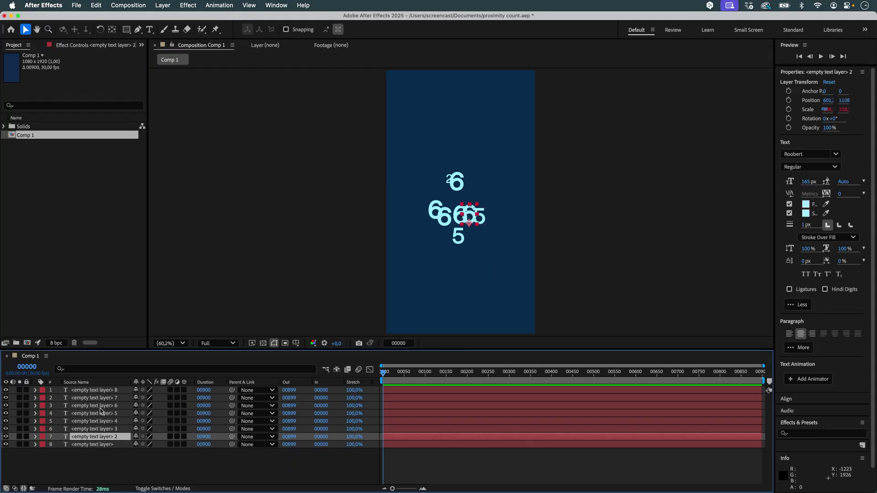
- Delete the duplicate number layers and set the text layer's Mask 1 mode to None
{"action": "left_click", "coordinate": [107, 390], "text": "shift"}
{"action": "key", "text": "Delete"}
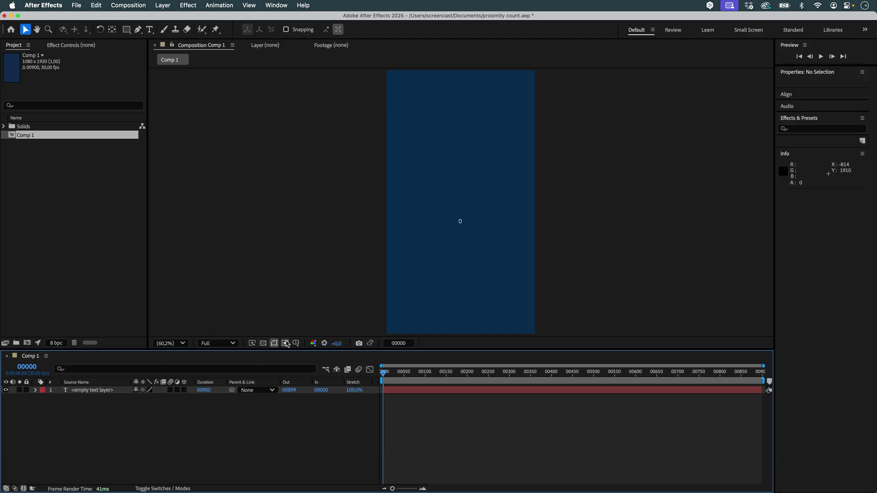
{"action": "scroll", "coordinate": [444, 271], "scroll_direction": "up", "scroll_amount": 3}
{"action": "left_click", "coordinate": [457, 269]}
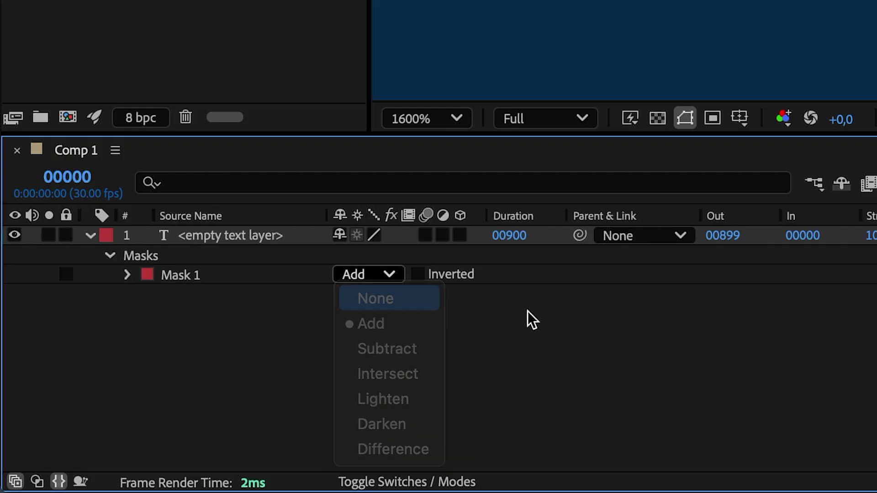
{"action": "key", "text": "Return"}
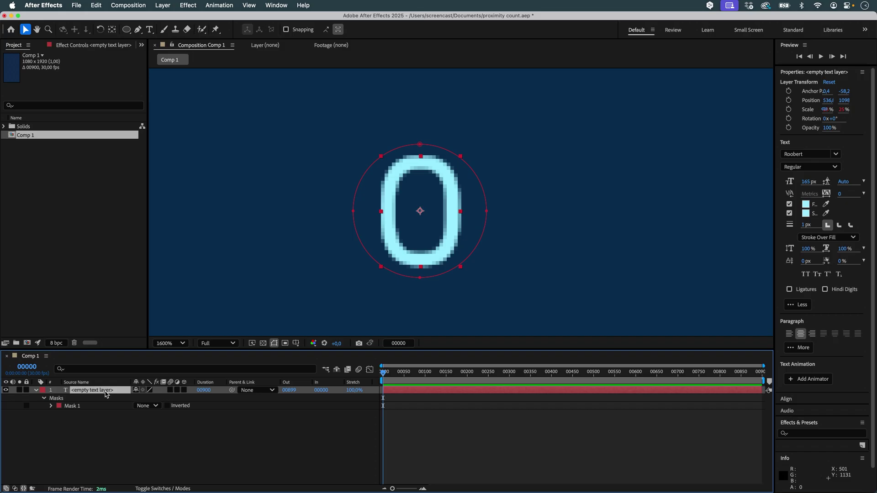
{"action": "left_click", "coordinate": [36, 390]}
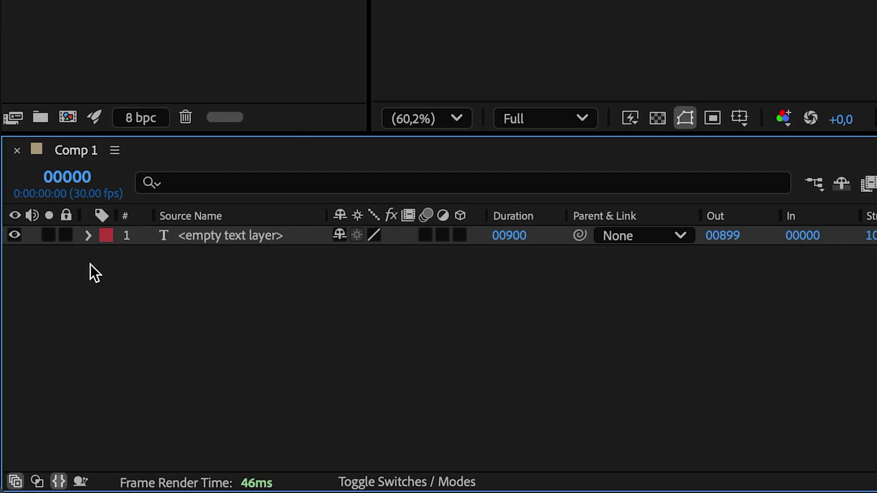
- Reset the text layer's Scale to 100% and duplicate the layer repeatedly
{"action": "left_click", "coordinate": [89, 234]}
{"action": "left_click", "coordinate": [108, 295]}
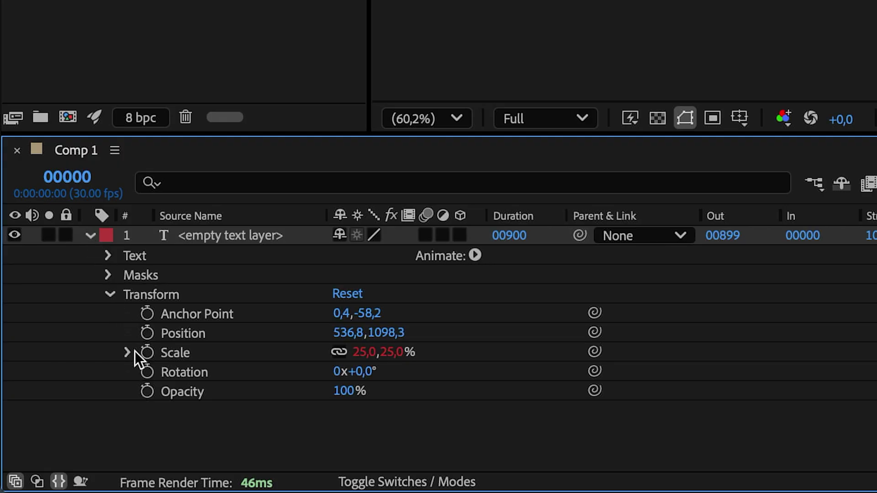
{"action": "double_click", "coordinate": [148, 354]}
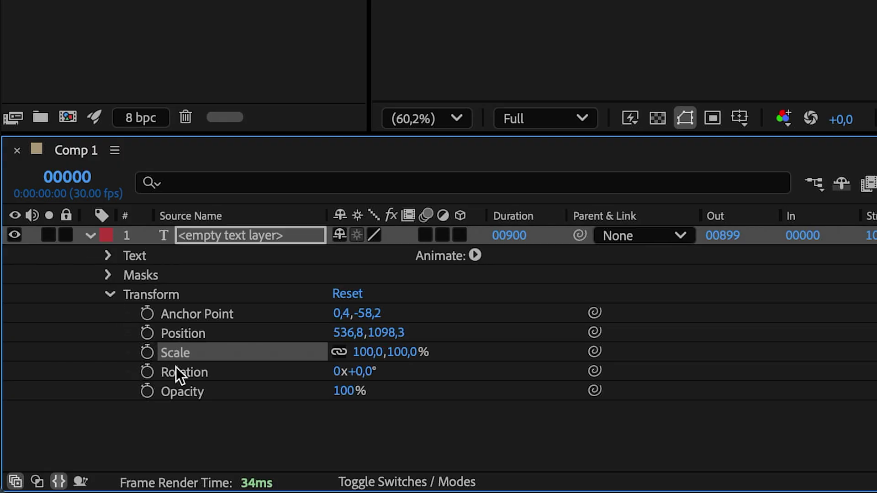
{"action": "left_click", "coordinate": [88, 235]}
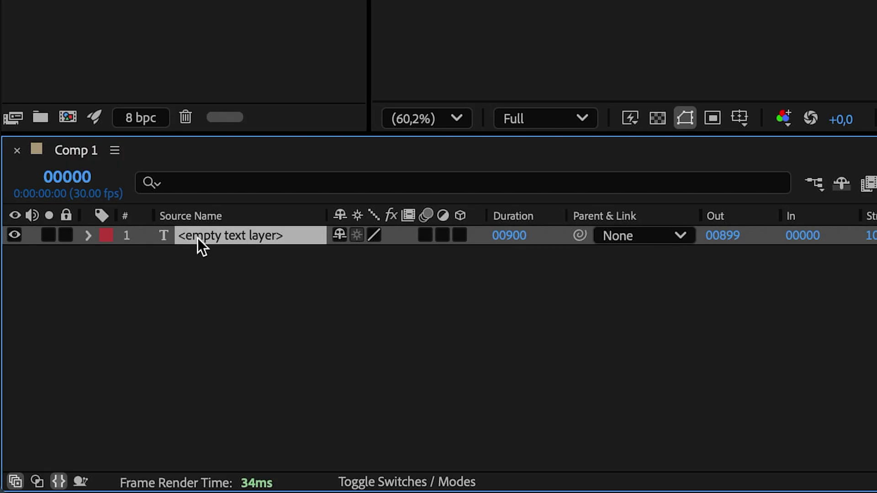
{"action": "key", "text": "ctrl+d"}
{"action": "key", "text": "ctrl+d"}
{"action": "key", "text": "ctrl+d"}
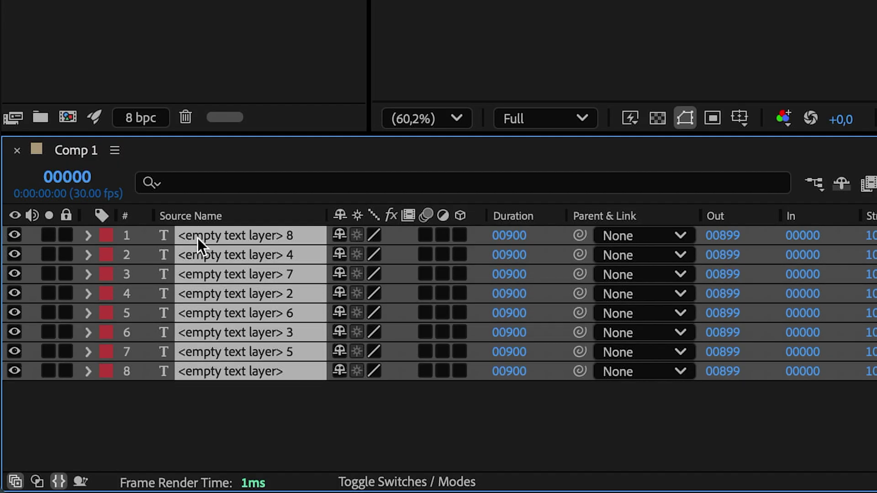
{"action": "key", "text": "ctrl+d"}
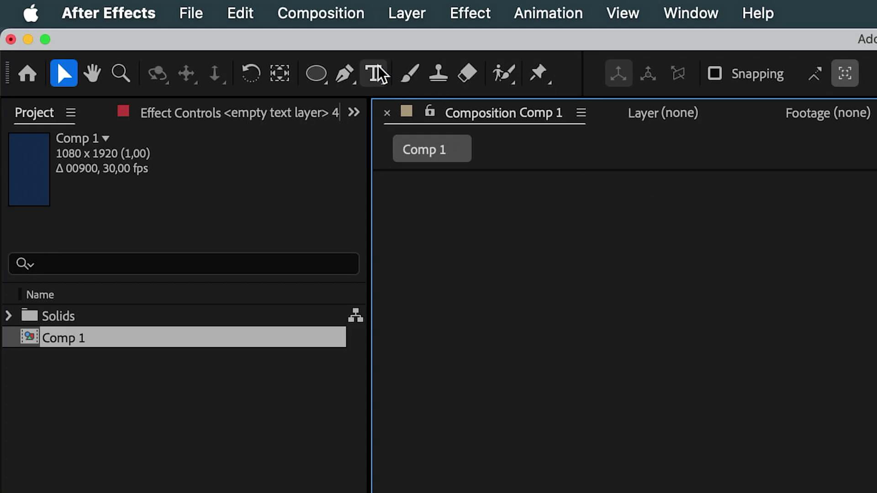
- Open the composition in Newton 4 and randomize body positions across 0–1080 by 0–1920
{"action": "left_click", "coordinate": [320, 13]}
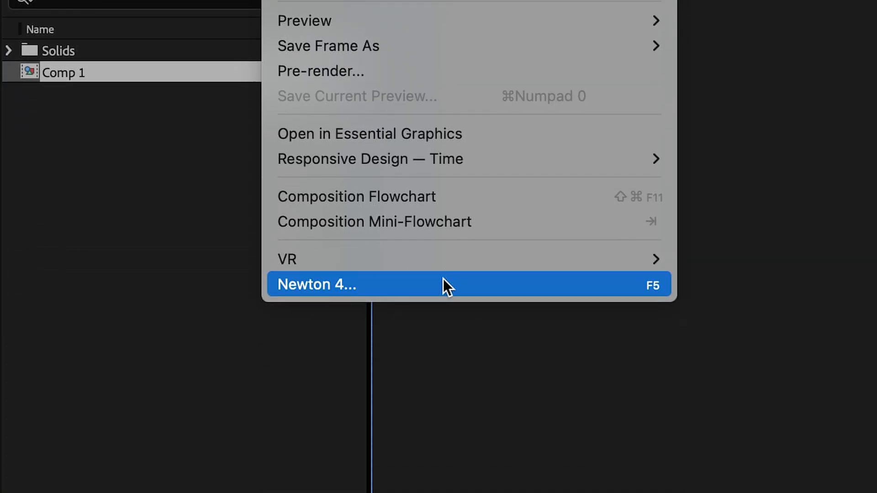
{"action": "left_click", "coordinate": [449, 290]}
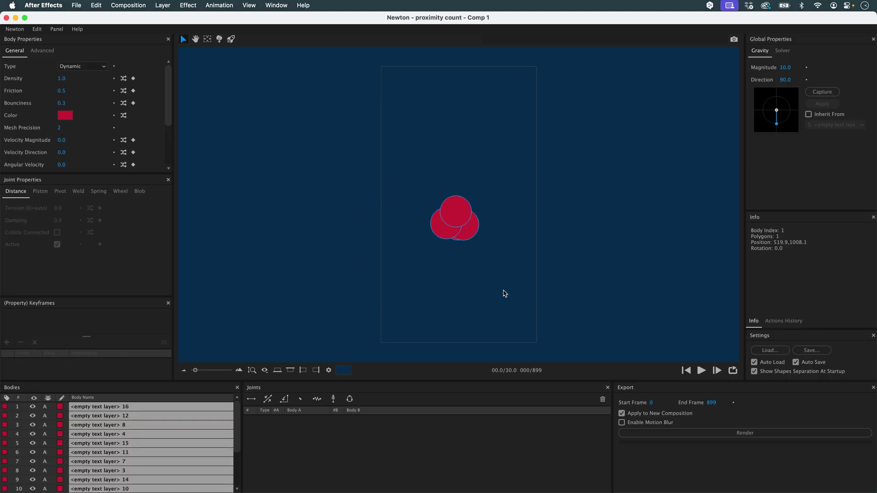
{"action": "right_click", "coordinate": [425, 74]}
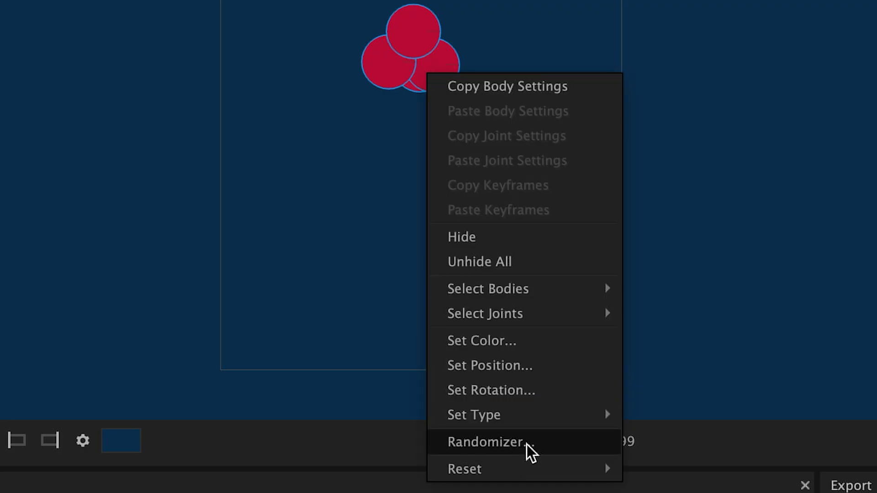
{"action": "left_click", "coordinate": [487, 442]}
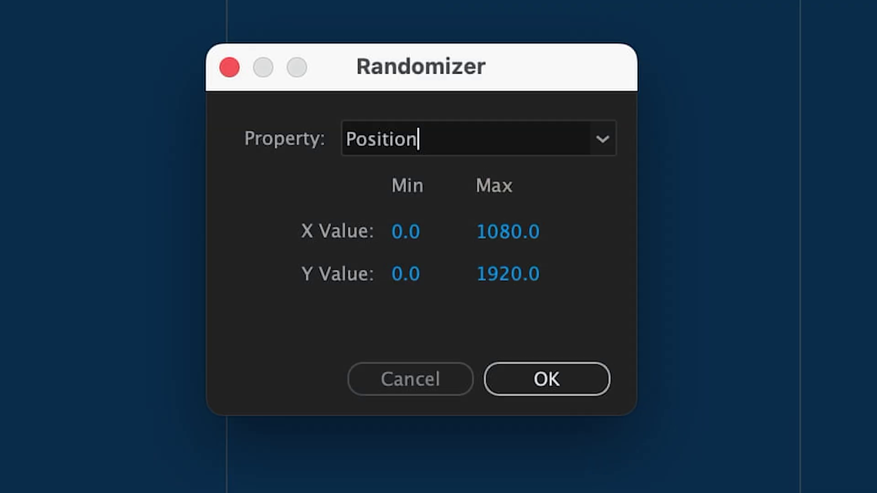
{"action": "left_click", "coordinate": [567, 389]}
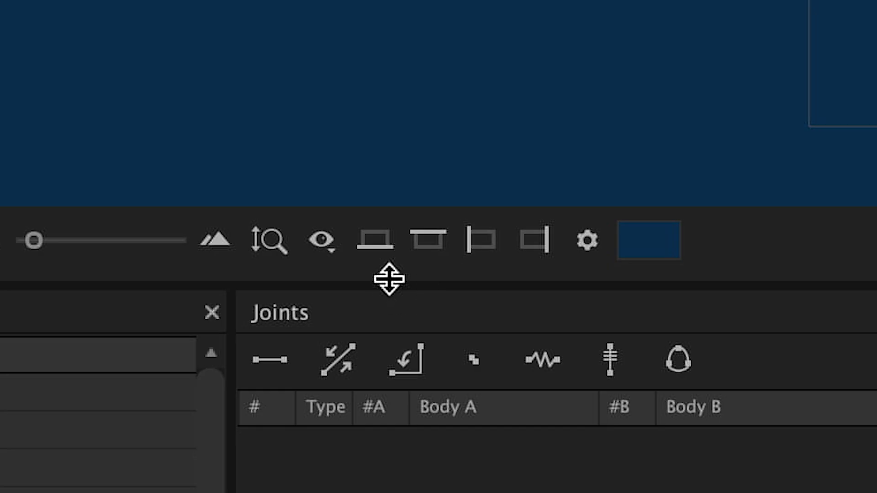
- Enable bottom, top, left and right boundary walls, then select all bodies
{"action": "left_click", "coordinate": [428, 239]}
{"action": "left_click", "coordinate": [375, 240]}
{"action": "left_click", "coordinate": [481, 240]}
{"action": "left_click", "coordinate": [534, 241]}
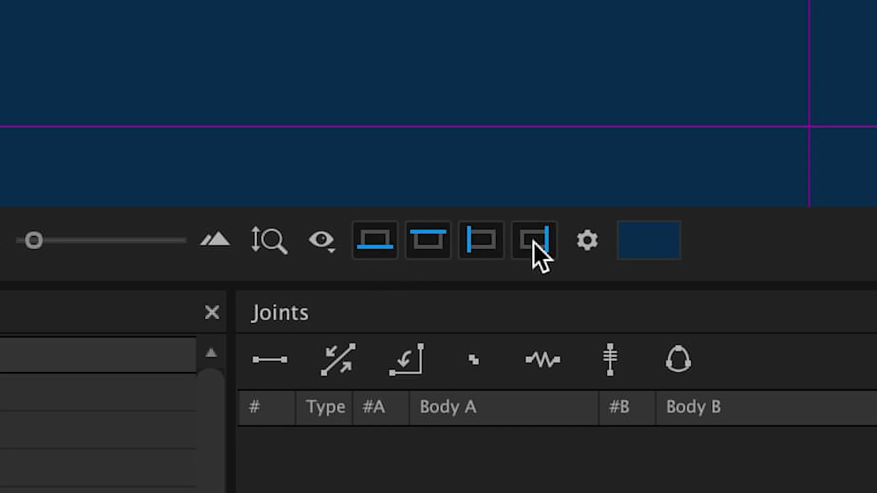
{"action": "left_click_drag", "start_coordinate": [572, 71], "coordinate": [346, 329]}
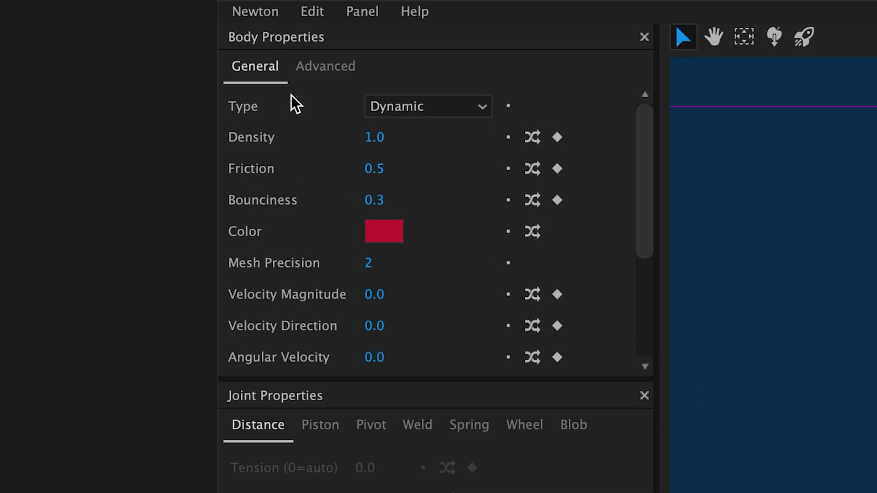
- Set the bodies' magnetism type to repel in the advanced settings
{"action": "left_click", "coordinate": [328, 66]}
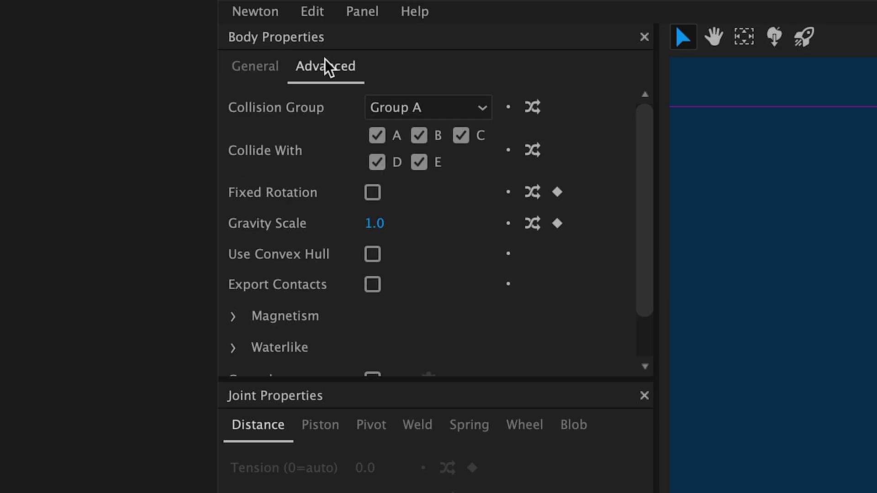
{"action": "left_click", "coordinate": [237, 318]}
{"action": "left_click", "coordinate": [478, 349]}
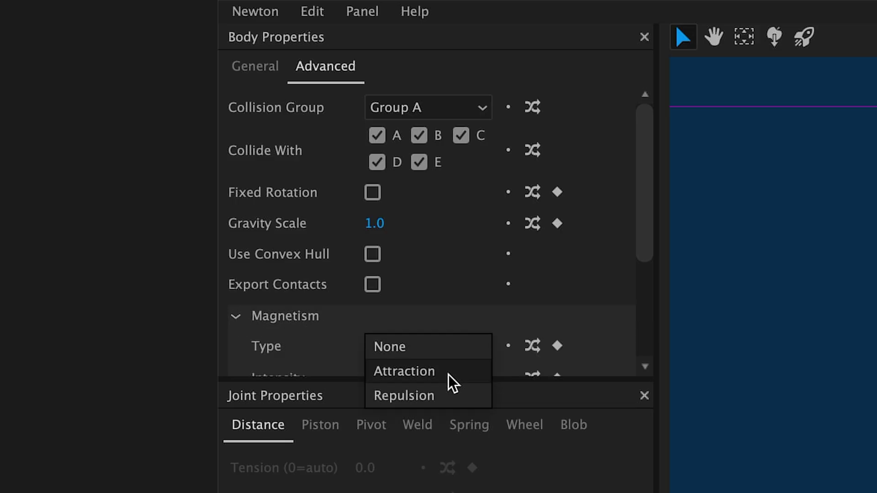
{"action": "left_click", "coordinate": [447, 399]}
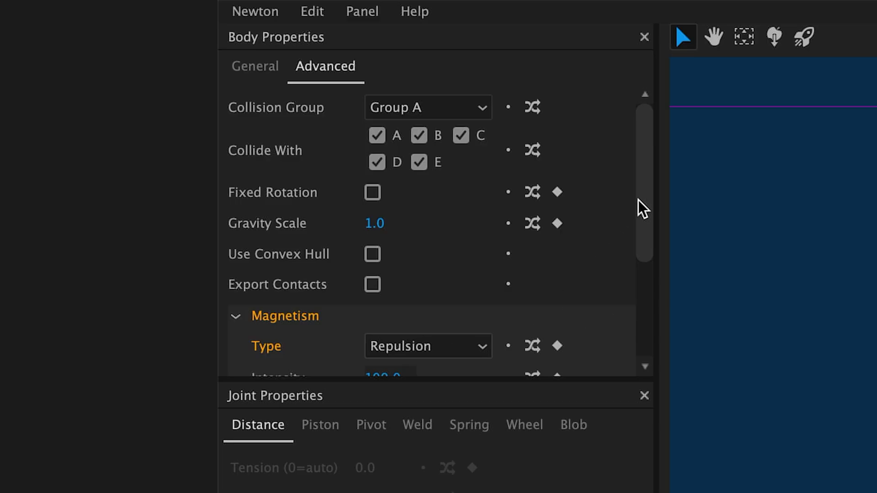
{"action": "left_click_drag", "start_coordinate": [643, 210], "coordinate": [648, 317]}
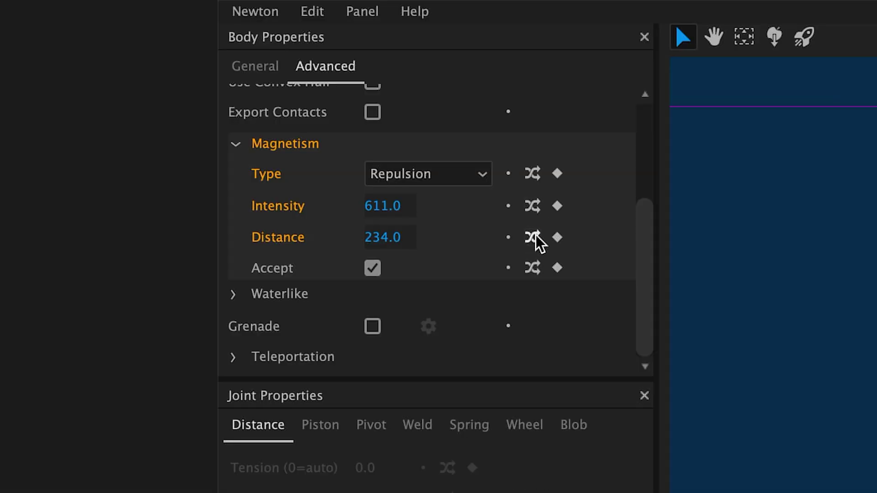
- Randomize magnet distance between 150 and 300 and magnet intensity between 400 and 800
{"action": "left_click", "coordinate": [532, 237]}
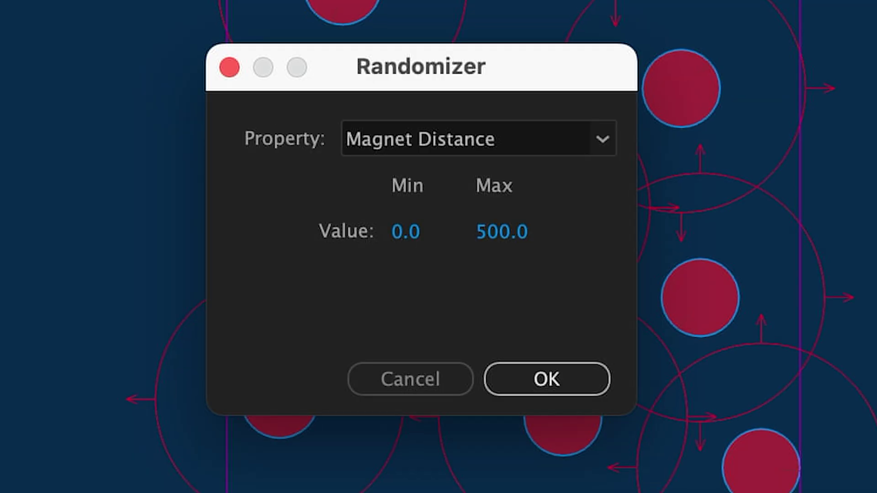
{"action": "left_click", "coordinate": [417, 231]}
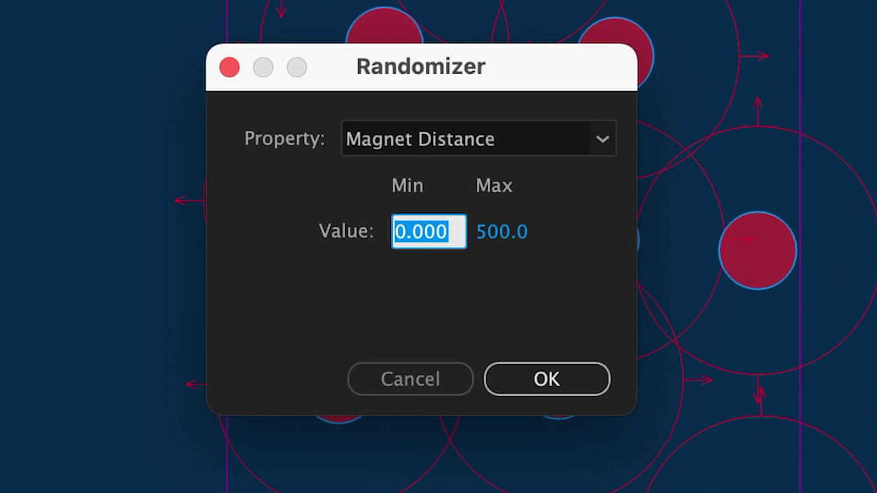
{"action": "type", "text": "150"}
{"action": "key", "text": "Tab"}
{"action": "type", "text": "300"}
{"action": "left_click", "coordinate": [578, 378]}
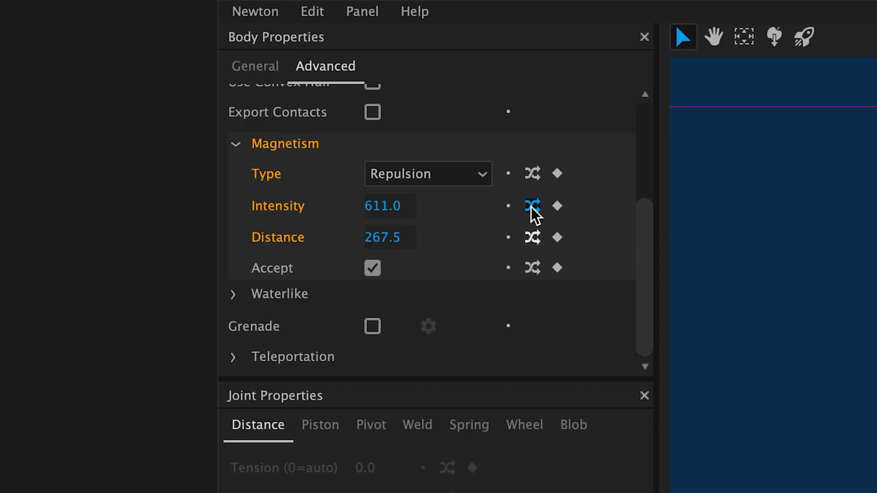
{"action": "left_click", "coordinate": [533, 205]}
{"action": "type", "text": "400"}
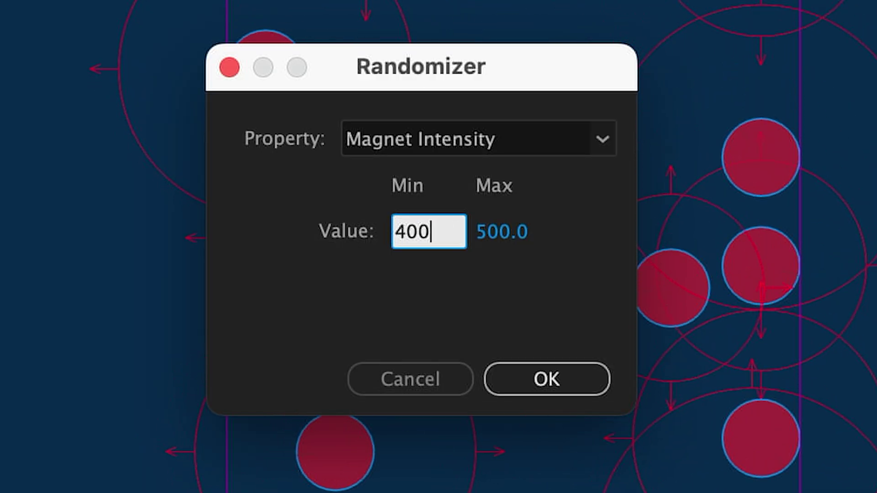
{"action": "key", "text": "Tab"}
{"action": "type", "text": "800"}
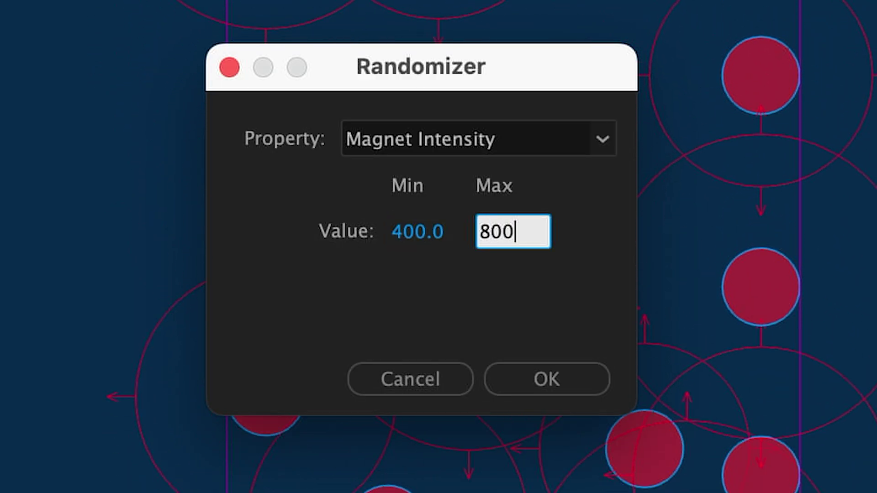
{"action": "left_click", "coordinate": [553, 381]}
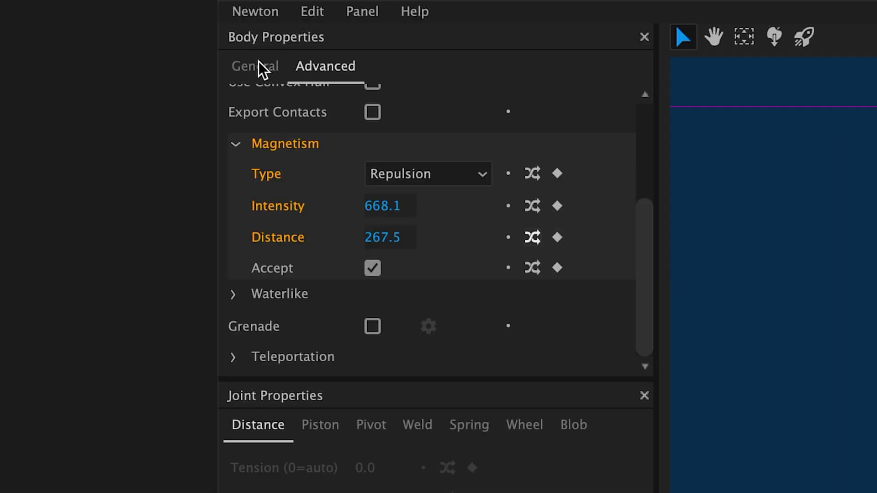
- Adjust body bounciness, set all wall bounciness to 1, and render the simulation
{"action": "left_click", "coordinate": [261, 69]}
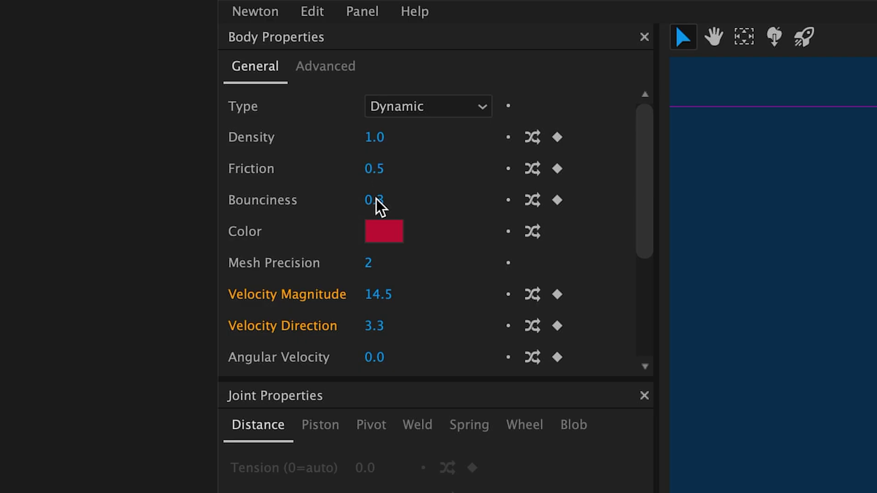
{"action": "left_click", "coordinate": [377, 199]}
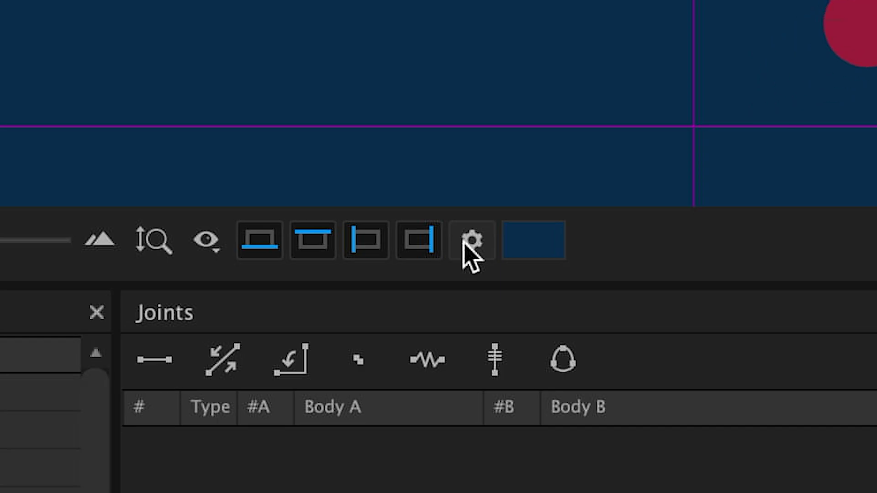
{"action": "left_click", "coordinate": [471, 241]}
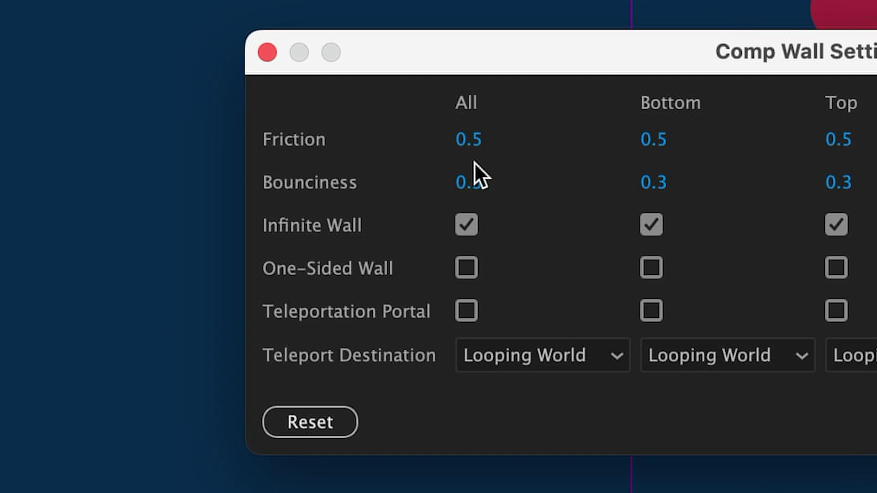
{"action": "left_click", "coordinate": [466, 181]}
{"action": "type", "text": "0"}
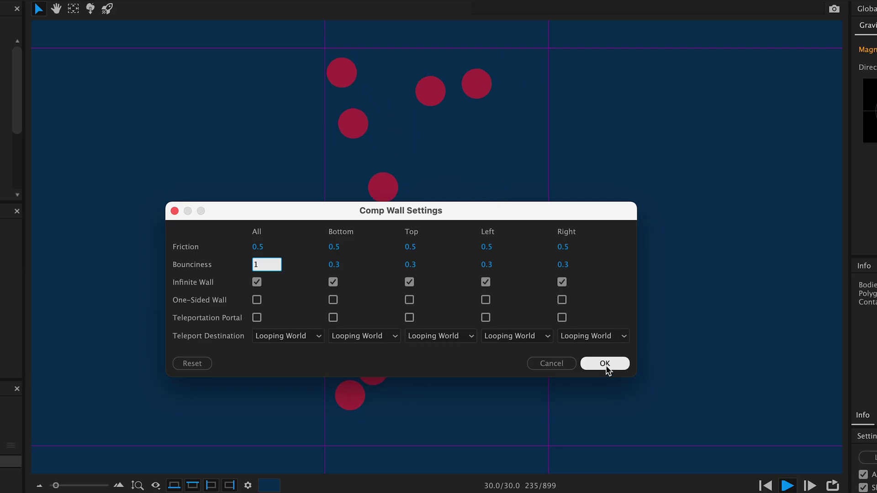
{"action": "left_click", "coordinate": [606, 365]}
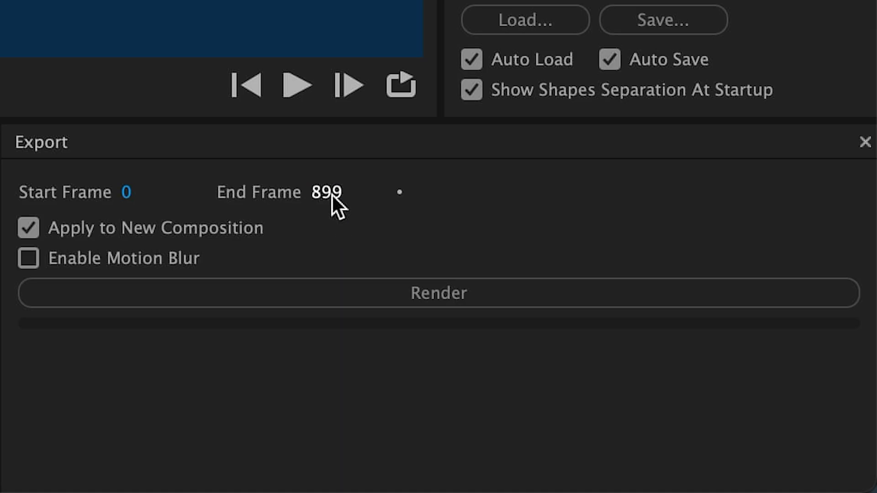
{"action": "left_click", "coordinate": [454, 305]}
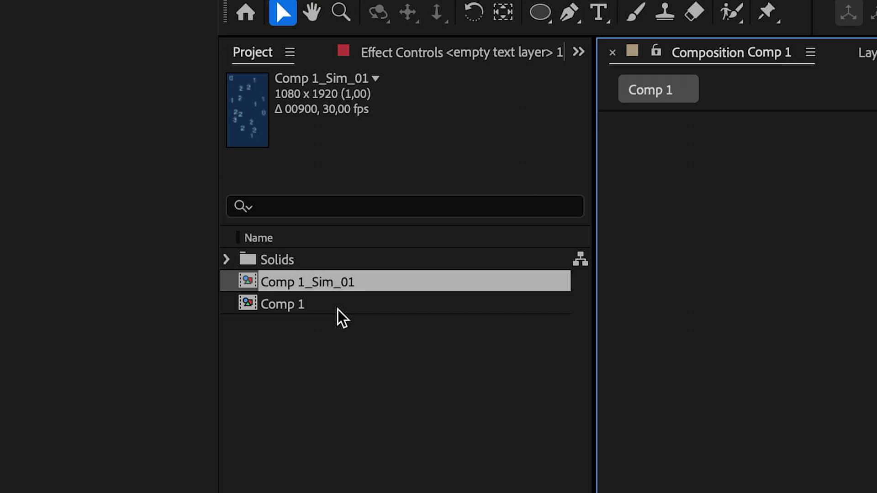
- Open and preview Comp 1_Sim_01's tumbling numbers, then select it in the Project panel
{"action": "double_click", "coordinate": [326, 287]}
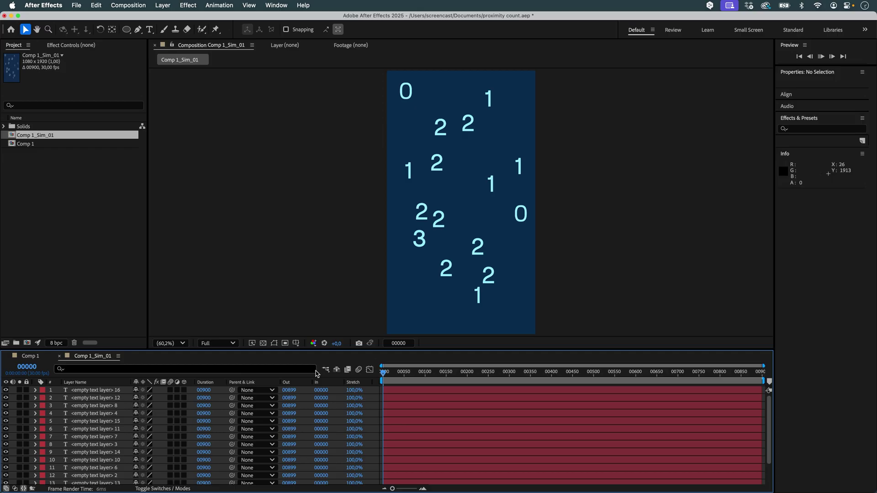
{"action": "key", "text": "space"}
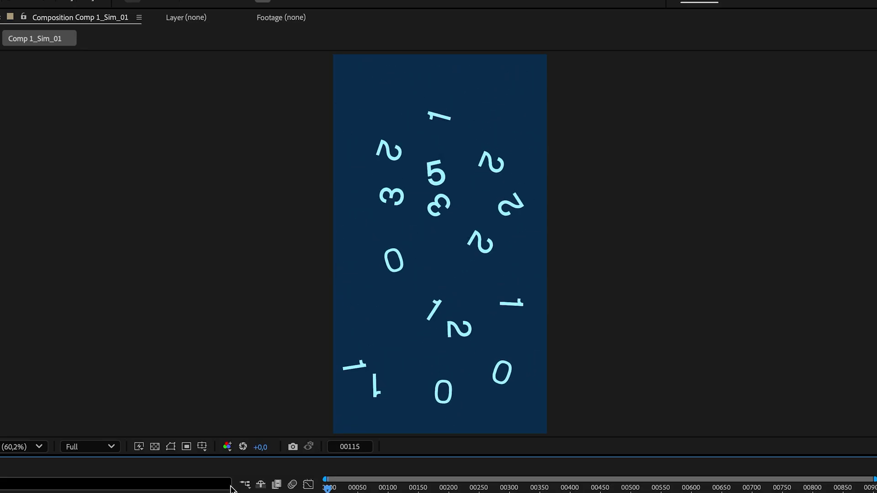
{"action": "key", "text": "space"}
{"action": "left_click", "coordinate": [54, 135]}
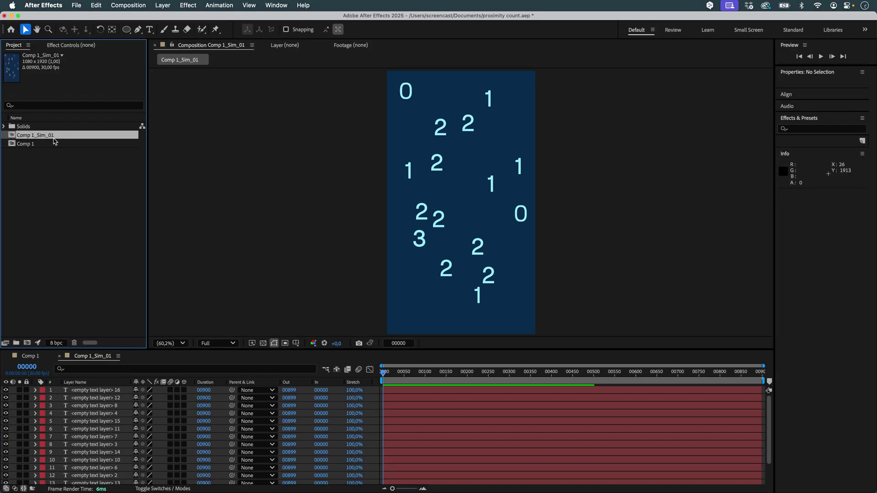
- Delete the old Comp 1_Sim_01, fix all bodies' rotation, and re-render
{"action": "key", "text": "Delete"}
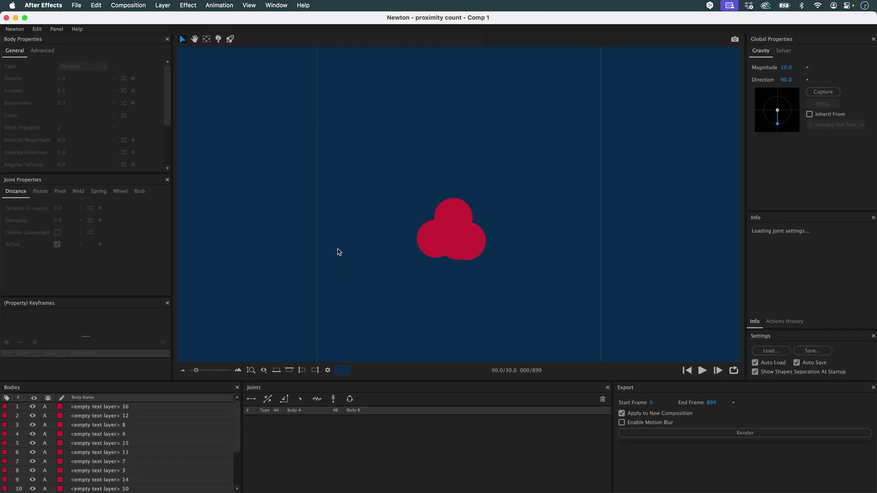
{"action": "left_click_drag", "start_coordinate": [355, 75], "coordinate": [544, 344]}
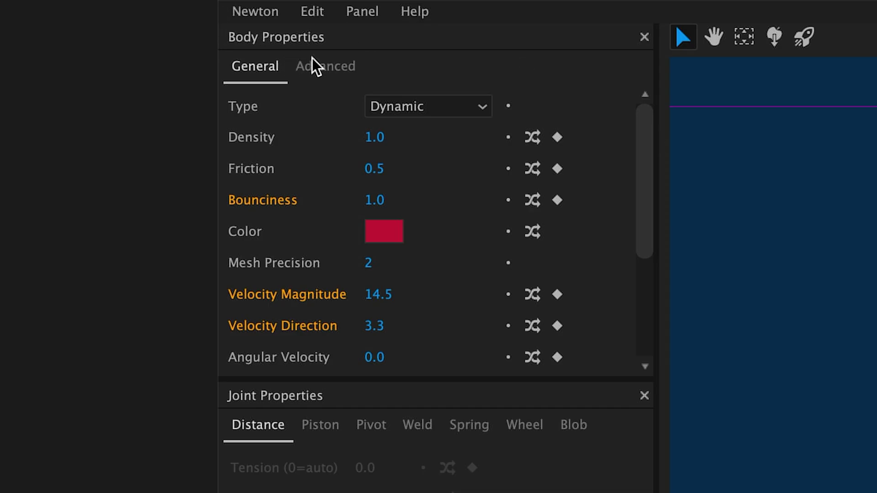
{"action": "left_click", "coordinate": [321, 67]}
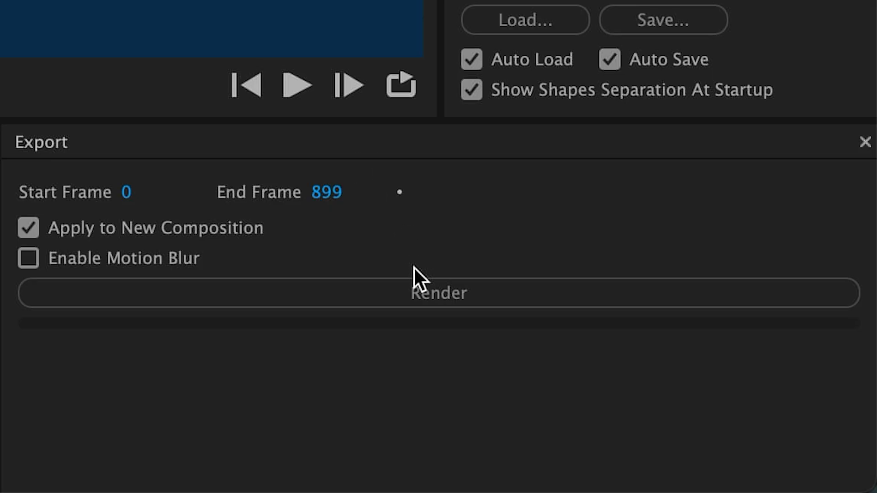
{"action": "left_click", "coordinate": [419, 288]}
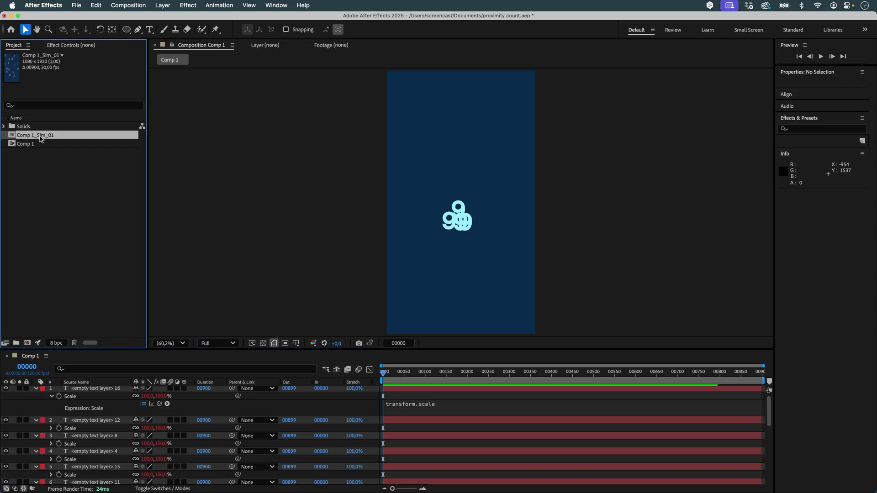
- Play the re-simulated Comp 1_Sim_01 and inspect the first layer's Stroke Width expression values
{"action": "double_click", "coordinate": [40, 136]}
{"action": "key", "text": "space"}
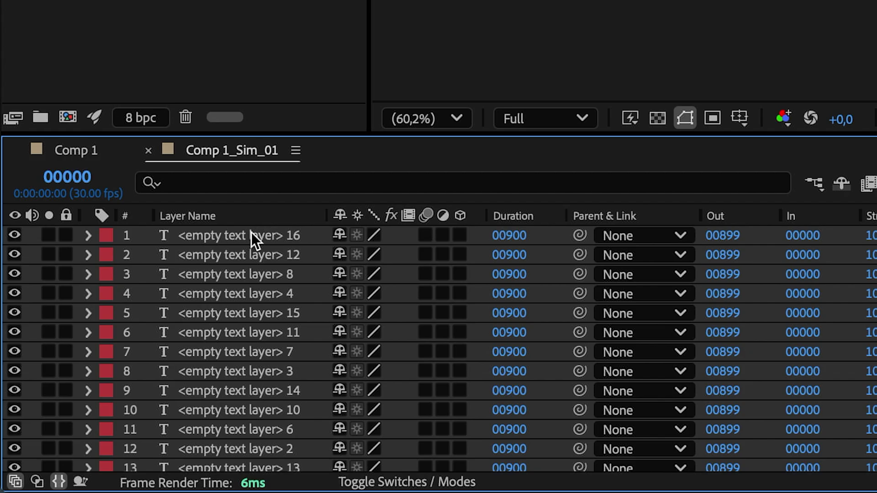
{"action": "left_click", "coordinate": [251, 235]}
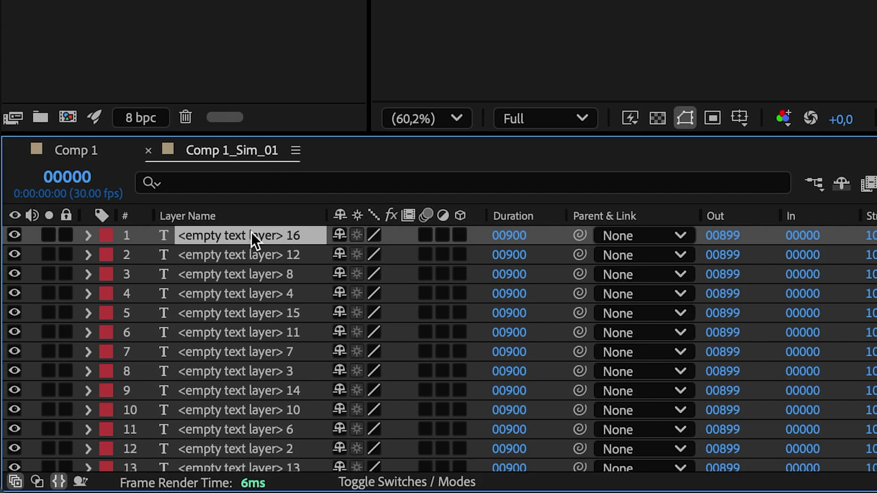
{"action": "key", "text": "e"}
{"action": "key", "text": "e"}
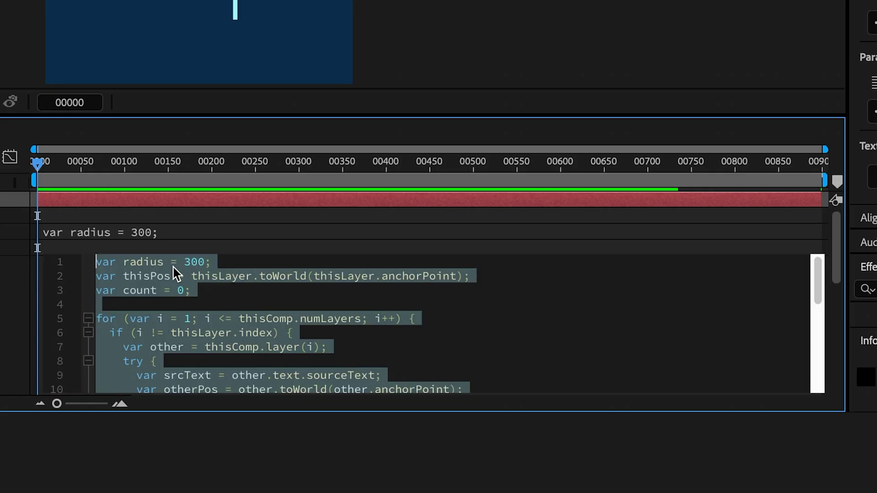
{"action": "scroll", "coordinate": [343, 330], "scroll_direction": "down", "scroll_amount": 1}
{"action": "scroll", "coordinate": [338, 333], "scroll_direction": "down", "scroll_amount": 2}
{"action": "scroll", "coordinate": [295, 345], "scroll_direction": "down", "scroll_amount": 1}
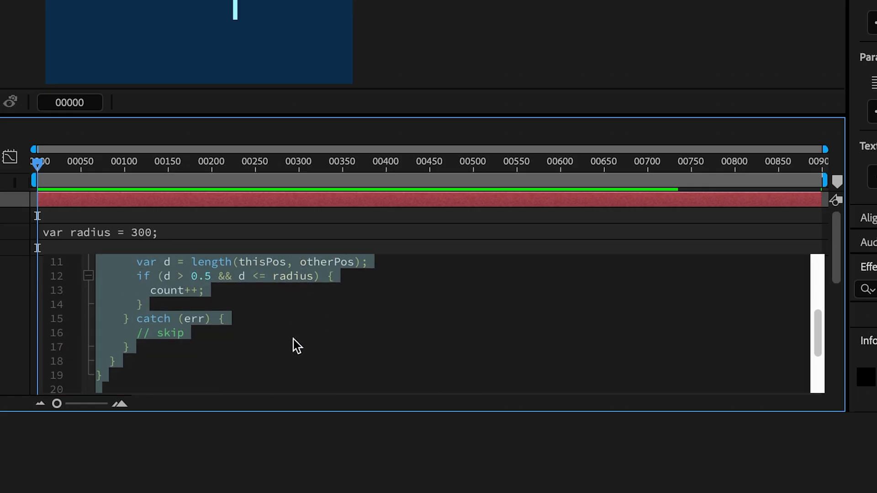
{"action": "scroll", "coordinate": [296, 345], "scroll_direction": "down", "scroll_amount": 2}
{"action": "scroll", "coordinate": [298, 344], "scroll_direction": "down", "scroll_amount": 1}
{"action": "left_click", "coordinate": [274, 363]}
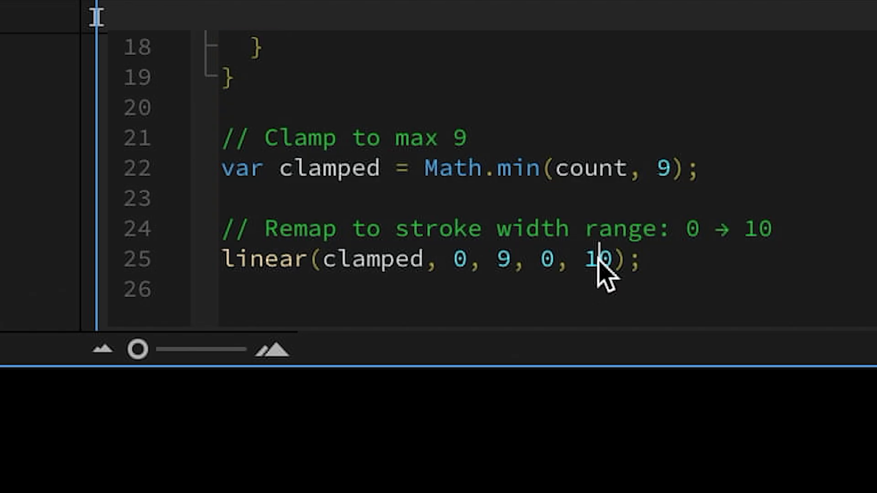
{"action": "key", "text": "Left"}
{"action": "key", "text": "Left"}
{"action": "key", "text": "Left"}
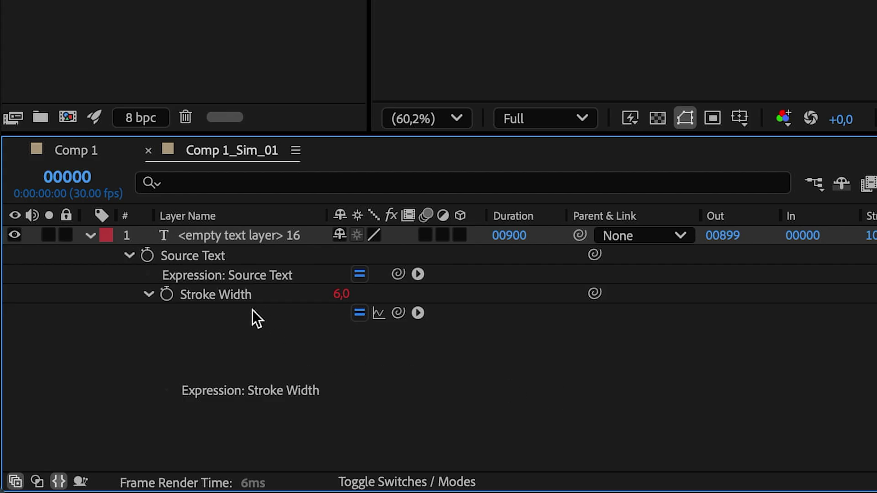
{"action": "left_click", "coordinate": [239, 296]}
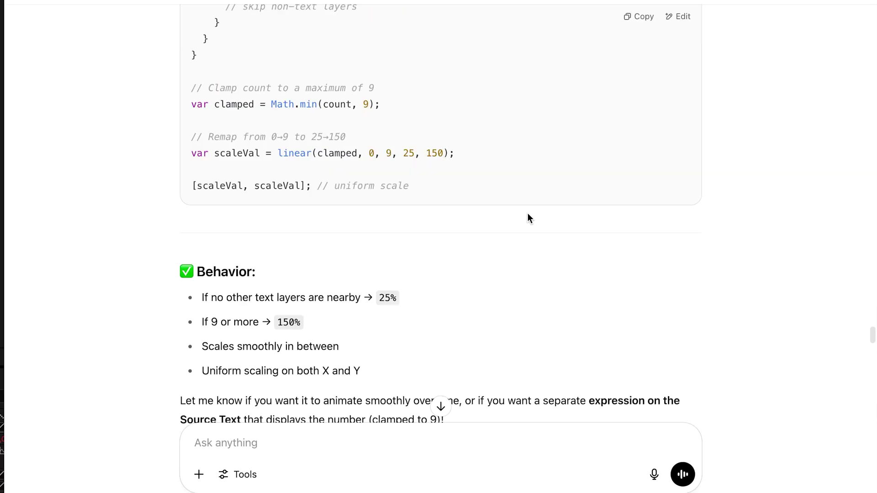
- Paste ChatGPT's neighbor-count Scale expression into the number layer's Scale property
{"action": "left_click", "coordinate": [651, 37]}
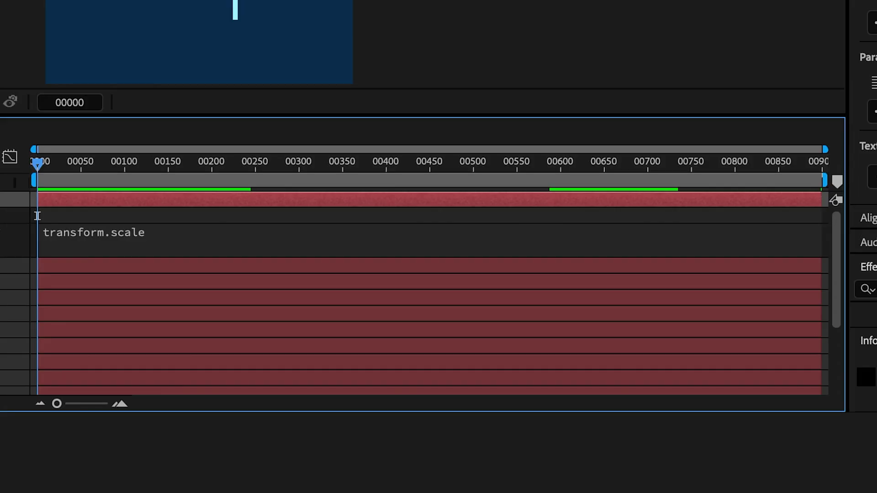
{"action": "left_click", "coordinate": [113, 232]}
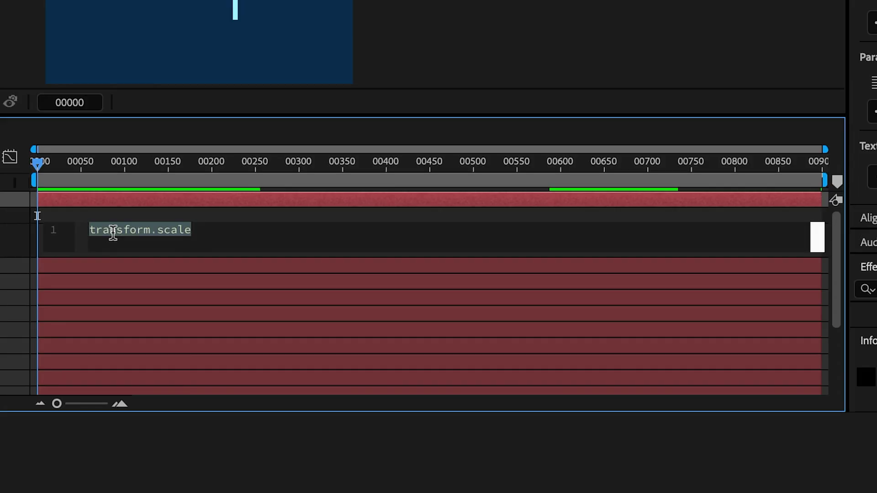
{"action": "key", "text": "super+v"}
{"action": "left_click", "coordinate": [70, 401]}
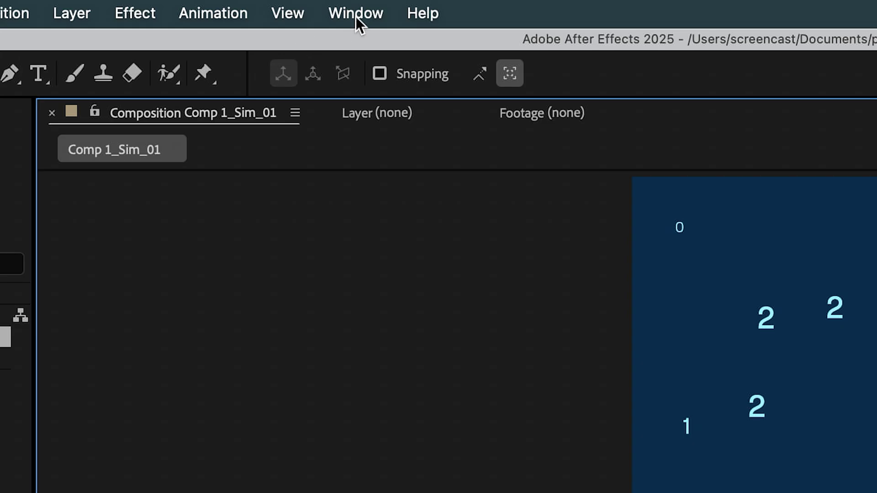
- Launch ConnectLayersPRO and link all numbered text layers to Null 1 with Many-to-One
{"action": "left_click", "coordinate": [356, 17]}
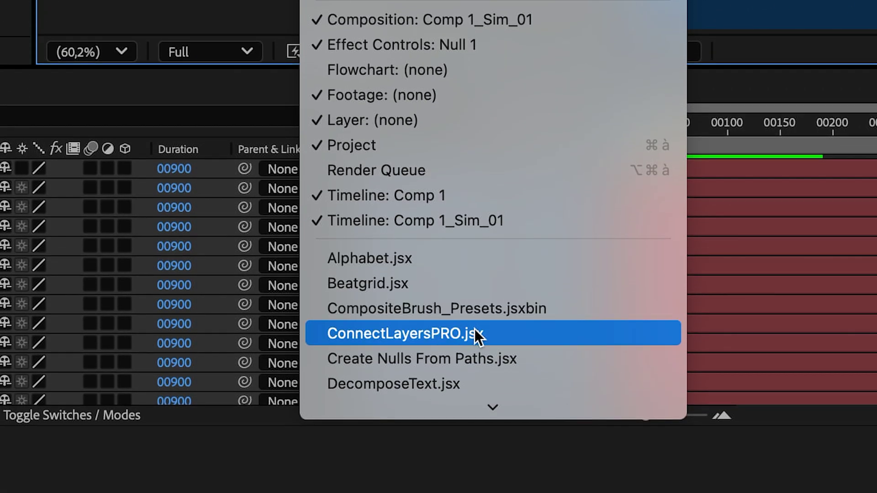
{"action": "left_click", "coordinate": [476, 333]}
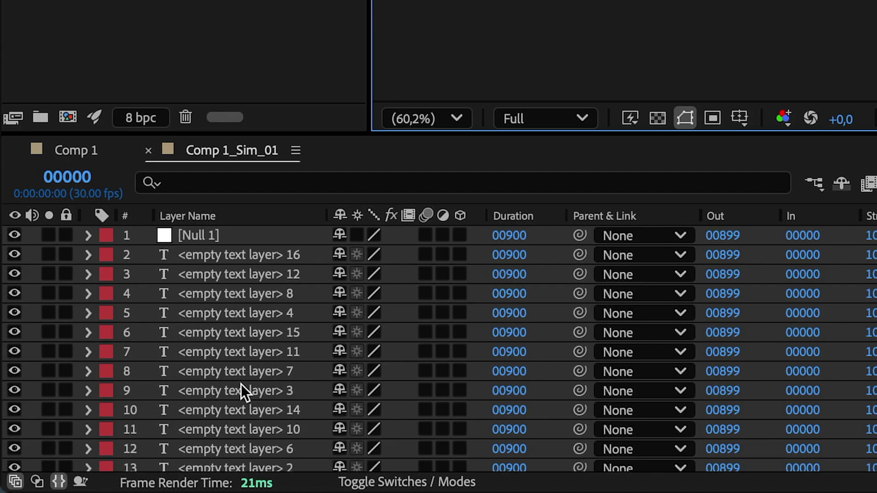
{"action": "scroll", "coordinate": [241, 397], "scroll_direction": "down", "scroll_amount": 3}
{"action": "scroll", "coordinate": [302, 370], "scroll_direction": "up", "scroll_amount": 3}
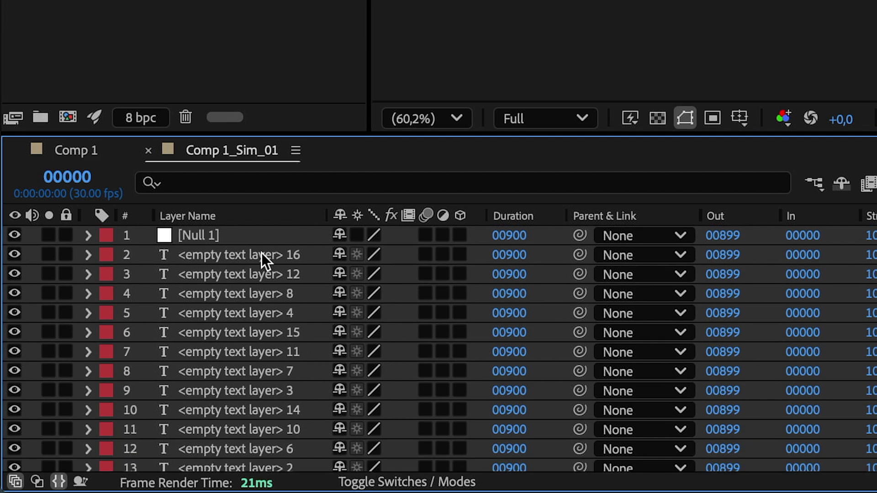
{"action": "left_click", "coordinate": [274, 249], "text": "shift"}
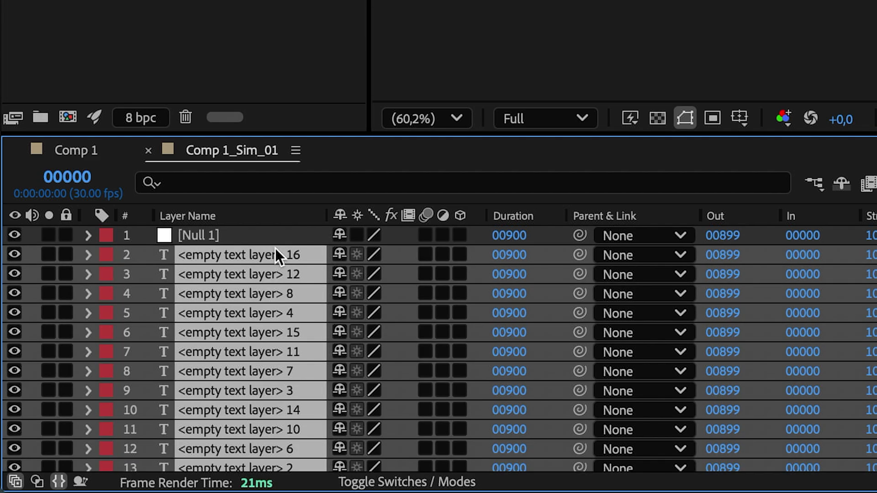
{"action": "left_click", "coordinate": [192, 235], "text": "ctrl"}
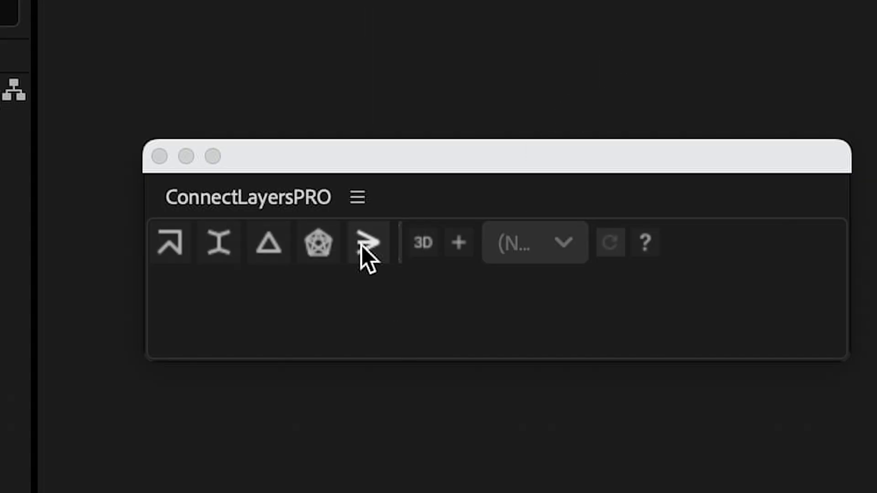
{"action": "left_click", "coordinate": [361, 246]}
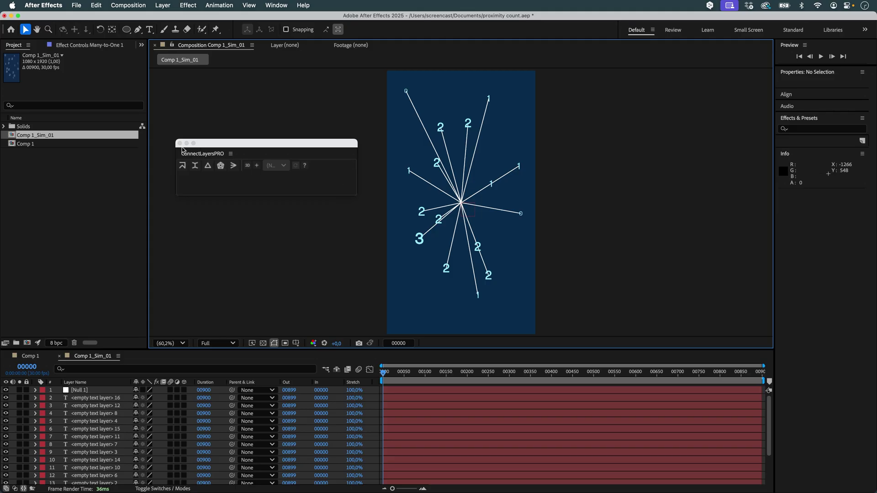
- Curve the Many-to-One 1 connection lines using the Quadratic - In Out function
{"action": "left_click", "coordinate": [181, 143]}
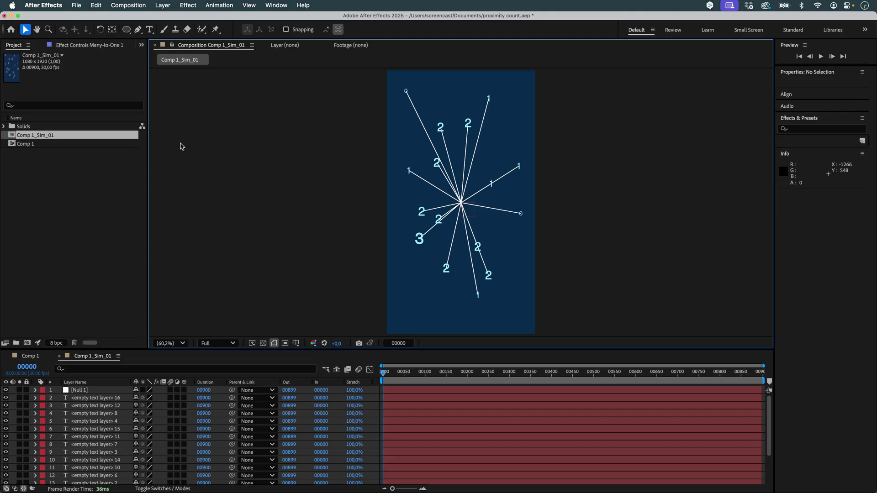
{"action": "scroll", "coordinate": [81, 404], "scroll_direction": "down", "scroll_amount": 5}
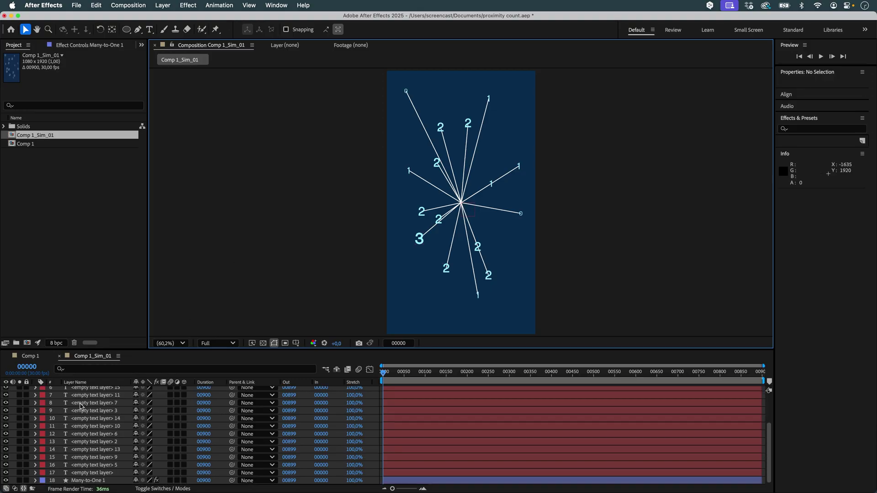
{"action": "left_click", "coordinate": [90, 480]}
{"action": "left_click", "coordinate": [79, 47]}
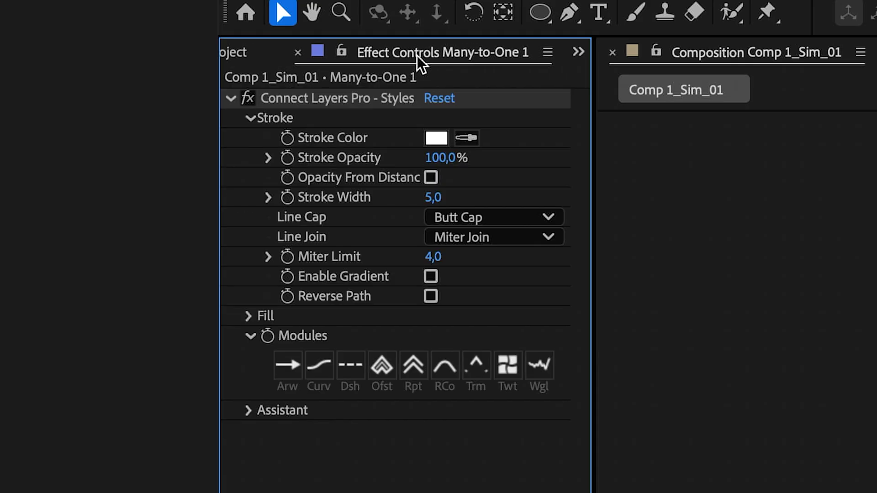
{"action": "left_click", "coordinate": [316, 373]}
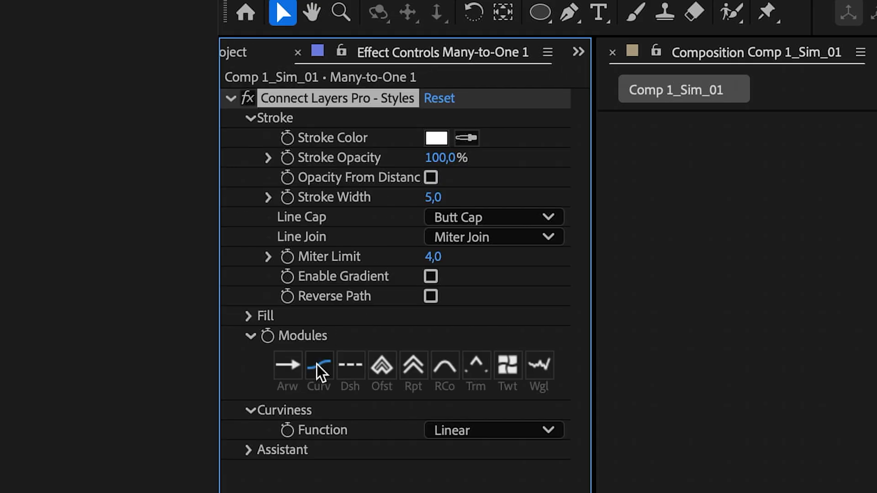
{"action": "left_click", "coordinate": [547, 436]}
{"action": "left_click", "coordinate": [669, 315]}
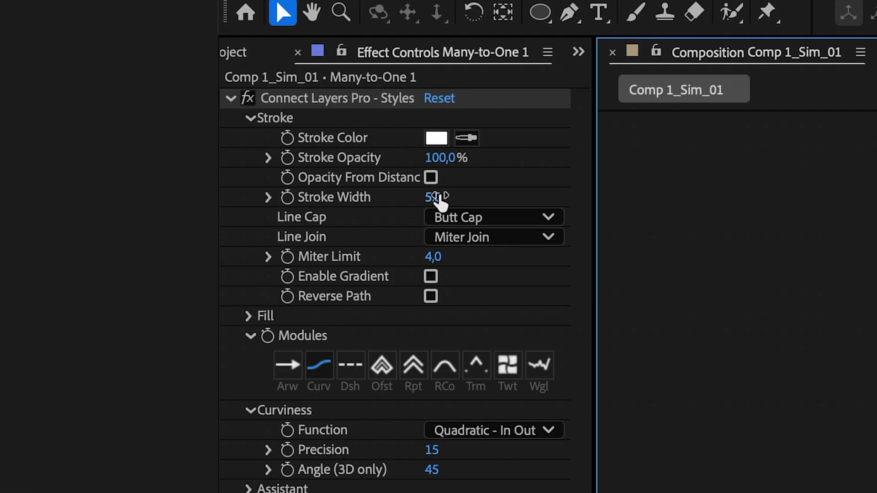
- Set the connection stroke width to 2 and trim 10% from the line start
{"action": "left_click", "coordinate": [442, 198]}
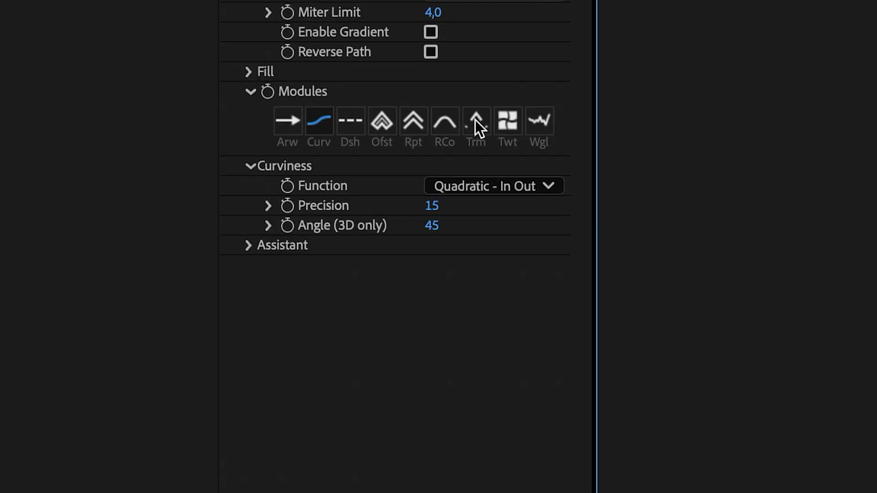
{"action": "left_click", "coordinate": [476, 121]}
{"action": "type", "text": "10"}
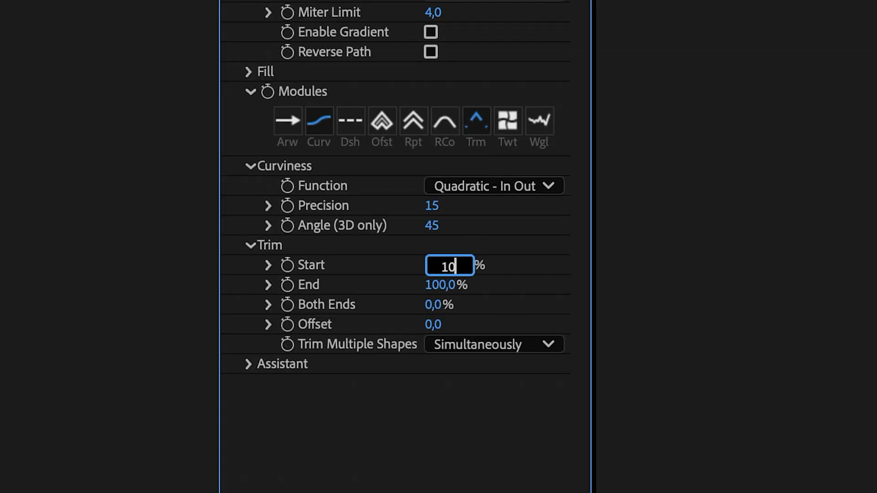
{"action": "key", "text": "Return"}
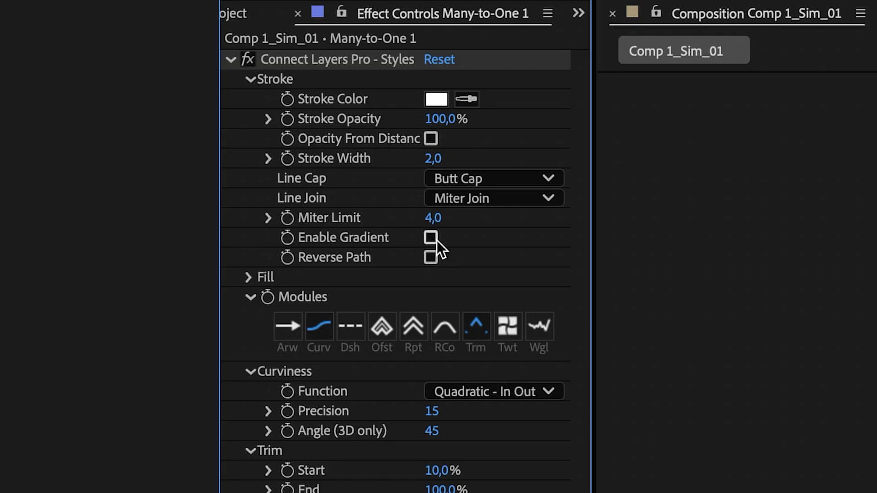
- Enable gradient strokes and reveal Path 1's Gradient Stroke properties under Many-to-One 1
{"action": "left_click", "coordinate": [431, 238]}
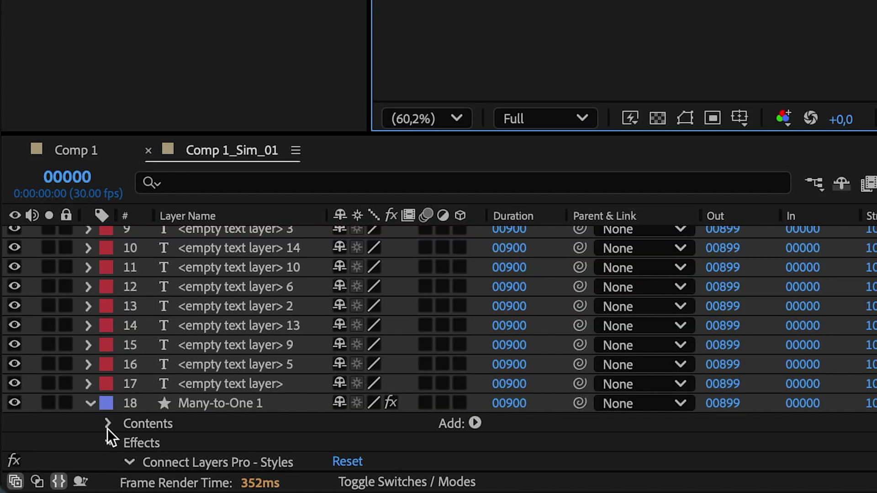
{"action": "left_click", "coordinate": [107, 424]}
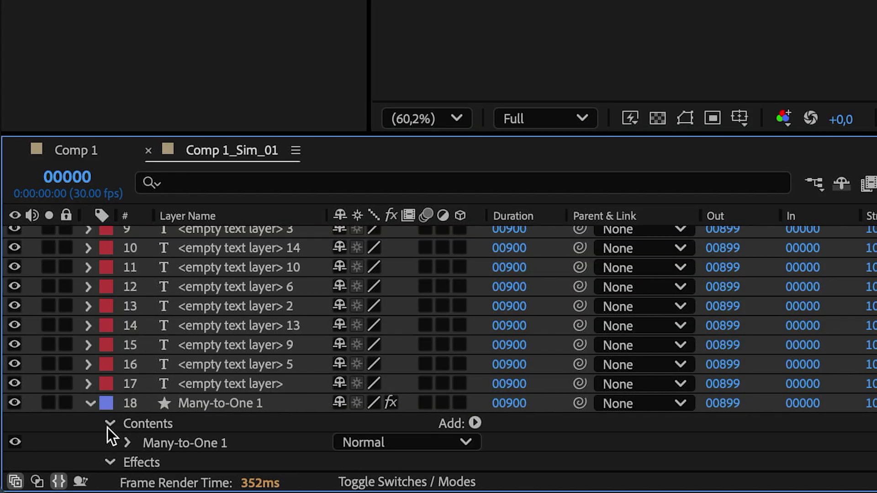
{"action": "scroll", "coordinate": [130, 421], "scroll_direction": "down", "scroll_amount": 2}
{"action": "left_click", "coordinate": [128, 366]}
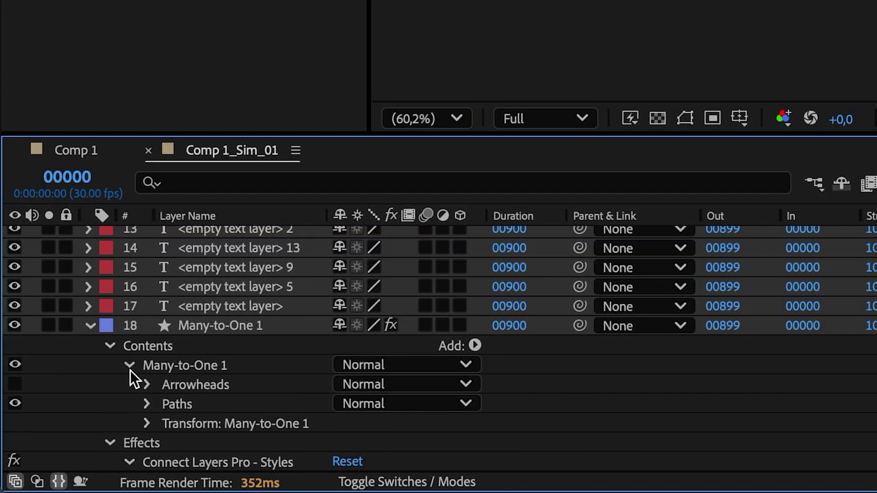
{"action": "left_click", "coordinate": [143, 404]}
{"action": "scroll", "coordinate": [165, 377], "scroll_direction": "down", "scroll_amount": 1}
{"action": "scroll", "coordinate": [172, 251], "scroll_direction": "up", "scroll_amount": 2}
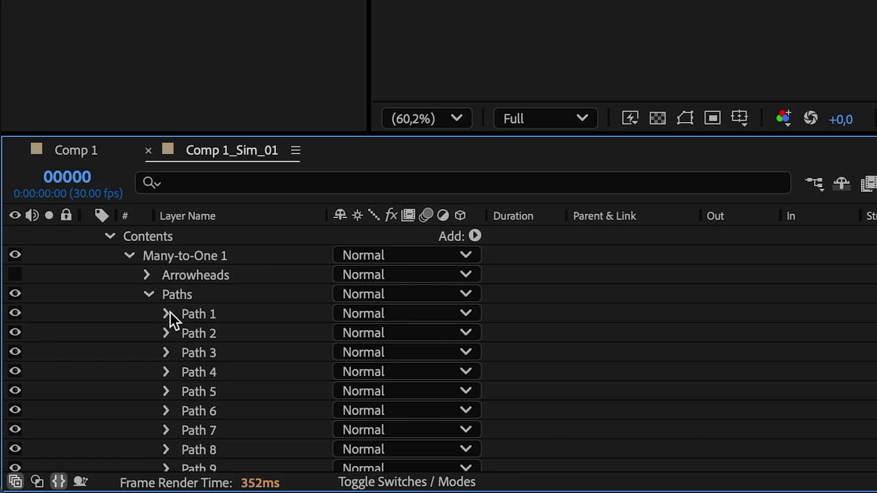
{"action": "left_click", "coordinate": [168, 313]}
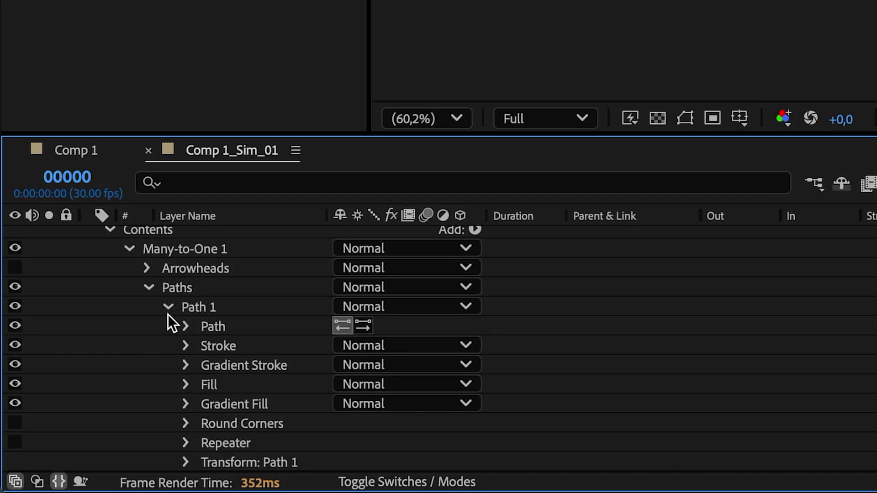
{"action": "left_click", "coordinate": [185, 365]}
{"action": "scroll", "coordinate": [189, 365], "scroll_direction": "down", "scroll_amount": 3}
- Make Path 1's gradient end white, fading to 0% opacity at about 96%
{"action": "left_click", "coordinate": [396, 341]}
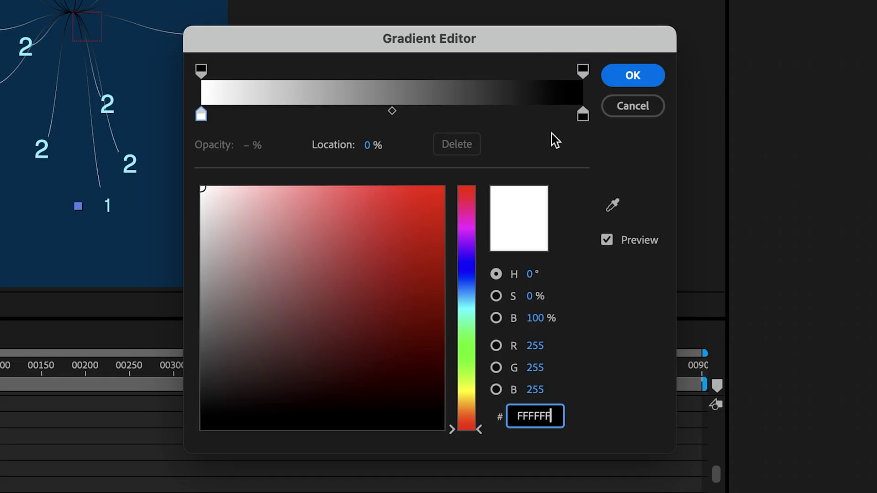
{"action": "left_click", "coordinate": [582, 116]}
{"action": "left_click_drag", "start_coordinate": [231, 249], "coordinate": [200, 186]}
{"action": "left_click", "coordinate": [583, 71]}
{"action": "left_click", "coordinate": [250, 145]}
{"action": "type", "text": "0"}
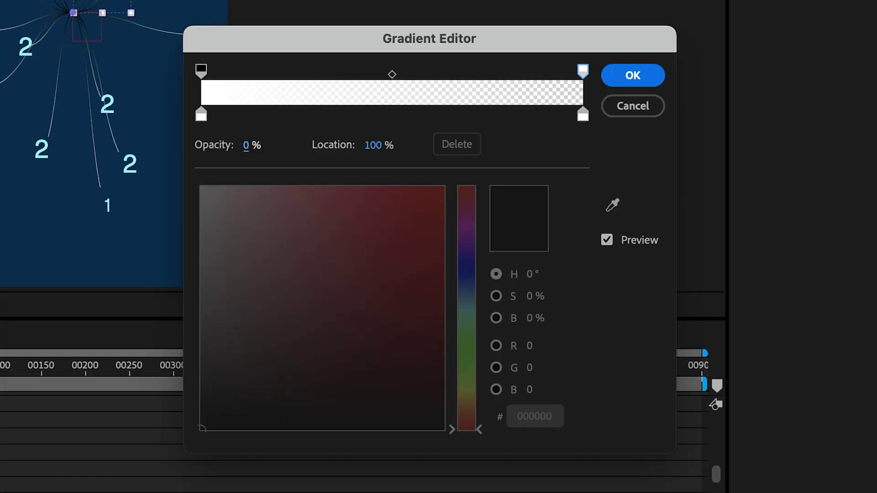
{"action": "mouse_move", "coordinate": [583, 71]}
{"action": "left_mouse_down"}
{"action": "mouse_move", "coordinate": [549, 70]}
{"action": "mouse_move", "coordinate": [583, 71]}
{"action": "left_mouse_up"}
{"action": "left_click_drag", "start_coordinate": [391, 74], "coordinate": [535, 89]}
{"action": "mouse_move", "coordinate": [582, 70]}
{"action": "left_mouse_down"}
{"action": "mouse_move", "coordinate": [542, 70]}
{"action": "mouse_move", "coordinate": [568, 71]}
{"action": "left_mouse_up"}
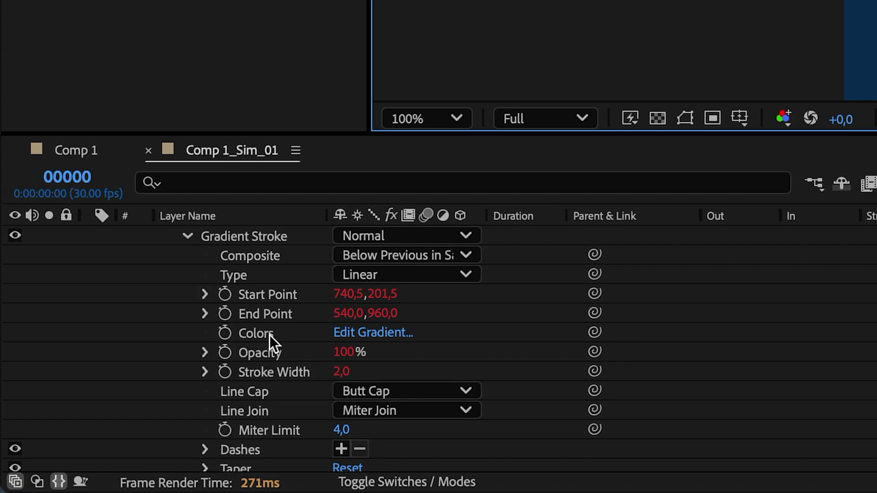
- Filter the layer properties by "colors" and select every path's gradient Colors through Path 16
{"action": "left_click", "coordinate": [270, 335]}
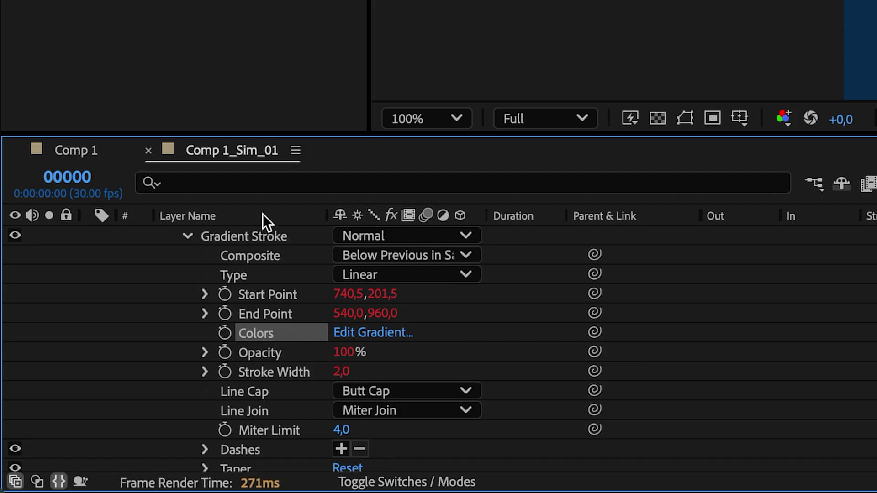
{"action": "scroll", "coordinate": [261, 261], "scroll_direction": "up", "scroll_amount": 2}
{"action": "scroll", "coordinate": [267, 298], "scroll_direction": "up", "scroll_amount": 5}
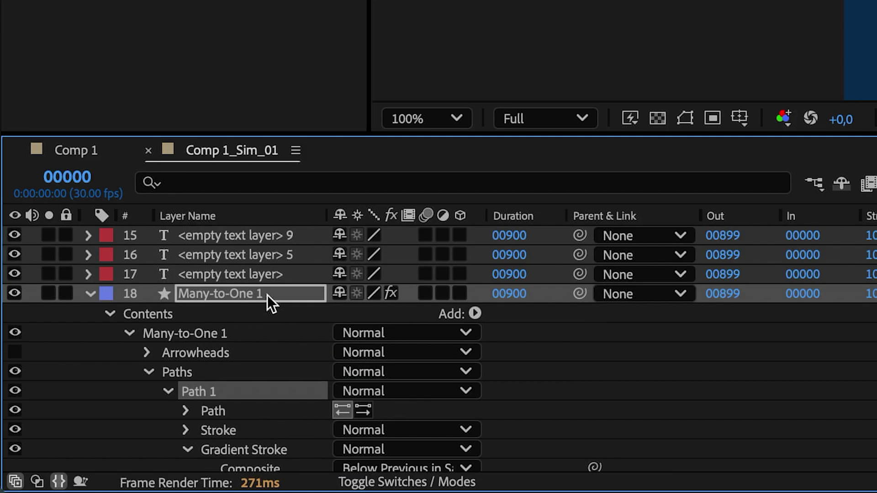
{"action": "left_click", "coordinate": [261, 182]}
{"action": "type", "text": "co"}
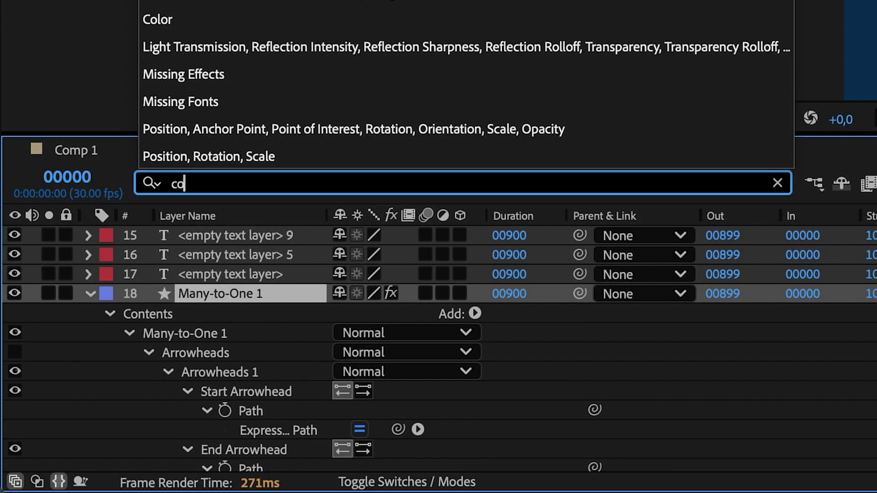
{"action": "type", "text": "lors"}
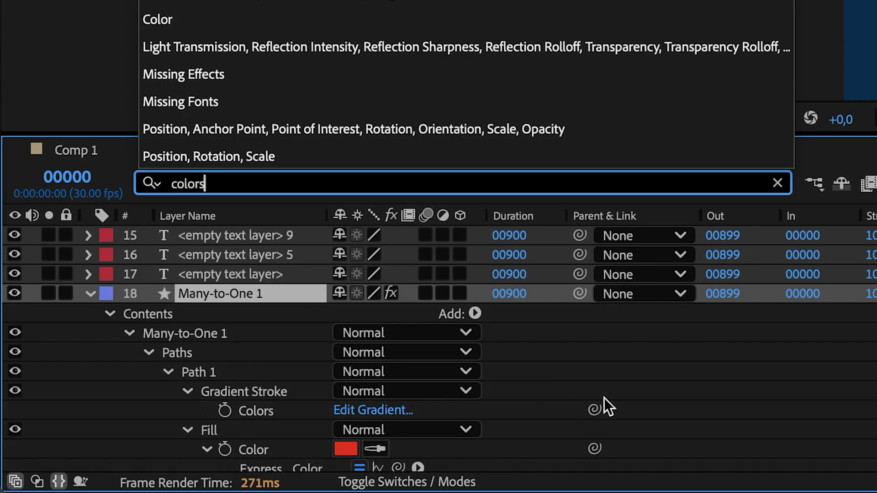
{"action": "key", "text": "Return"}
{"action": "scroll", "coordinate": [604, 401], "scroll_direction": "down", "scroll_amount": 1}
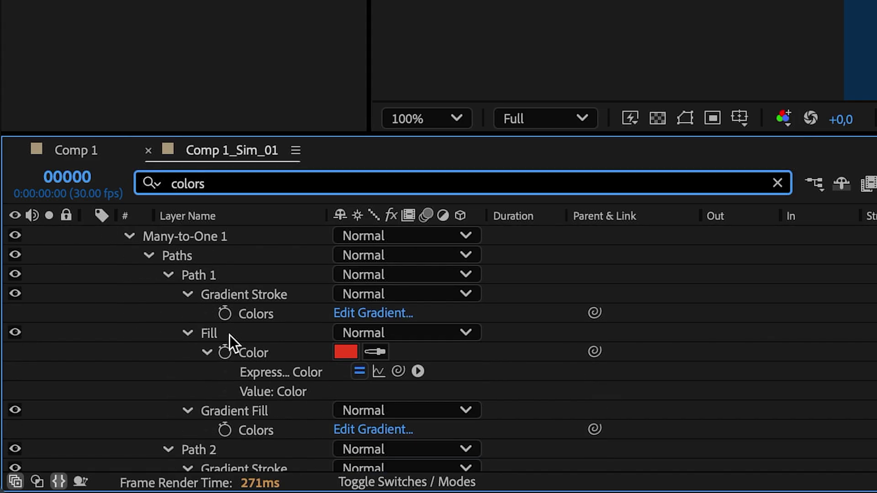
{"action": "scroll", "coordinate": [267, 313], "scroll_direction": "up", "scroll_amount": 2}
{"action": "left_click", "coordinate": [268, 313]}
{"action": "scroll", "coordinate": [263, 349], "scroll_direction": "up", "scroll_amount": 2}
{"action": "left_click", "coordinate": [289, 392]}
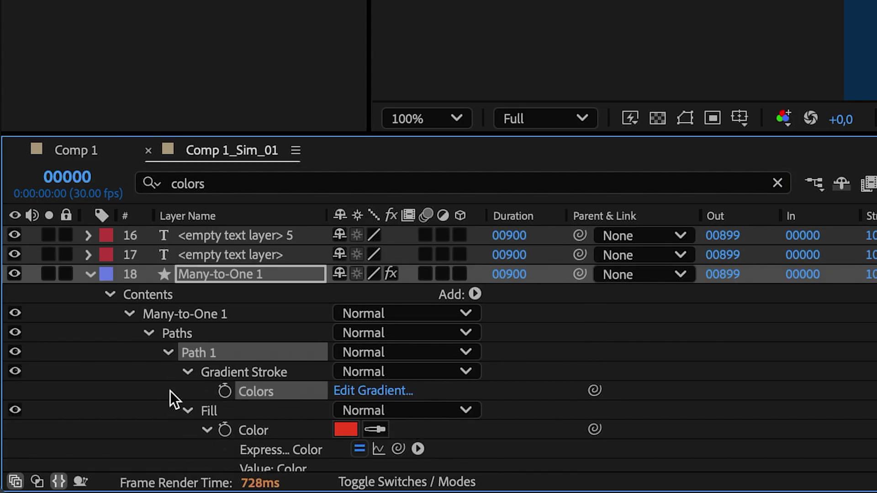
{"action": "mouse_move", "coordinate": [170, 391]}
{"action": "left_mouse_down"}
{"action": "mouse_move", "coordinate": [341, 490]}
{"action": "mouse_move", "coordinate": [419, 465]}
{"action": "left_mouse_up"}
{"action": "scroll", "coordinate": [554, 339], "scroll_direction": "up", "scroll_amount": 5}
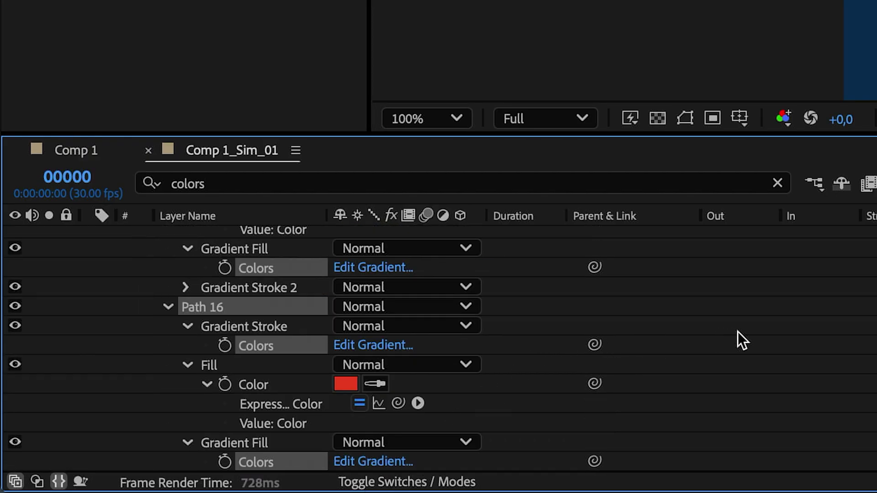